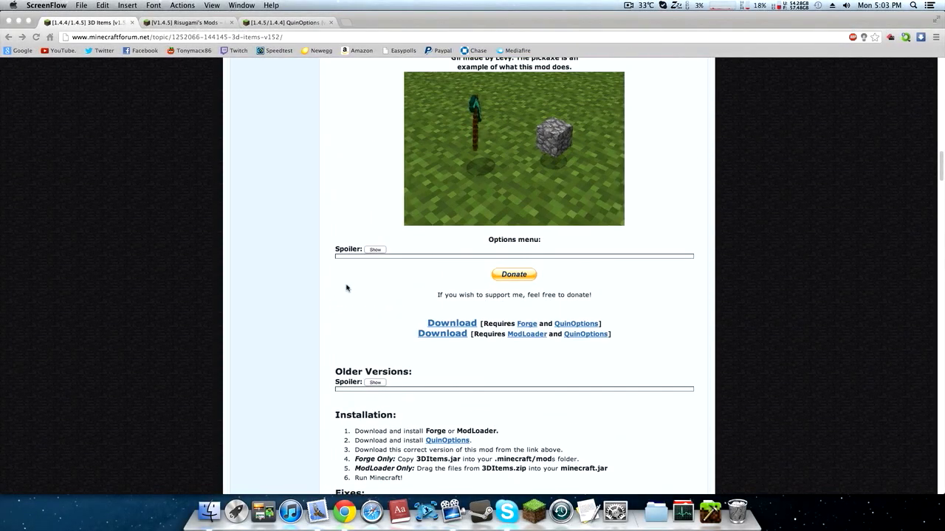
# Step: Review the 3D Items forum post, including its description, update info and before and after item screenshots
pyautogui.scroll(5, 346, 288)
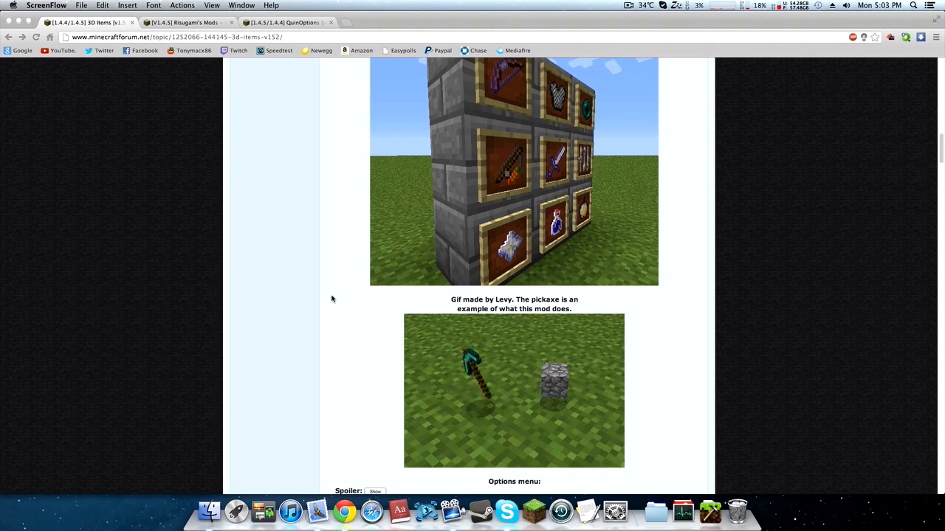
pyautogui.scroll(10, 244, 333)
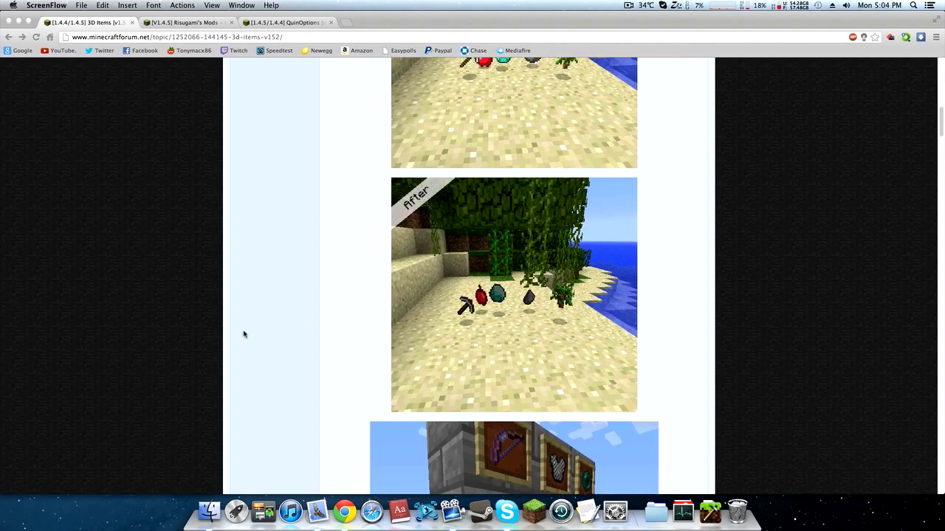
pyautogui.scroll(4, 244, 334)
pyautogui.scroll(-4, 195, 313)
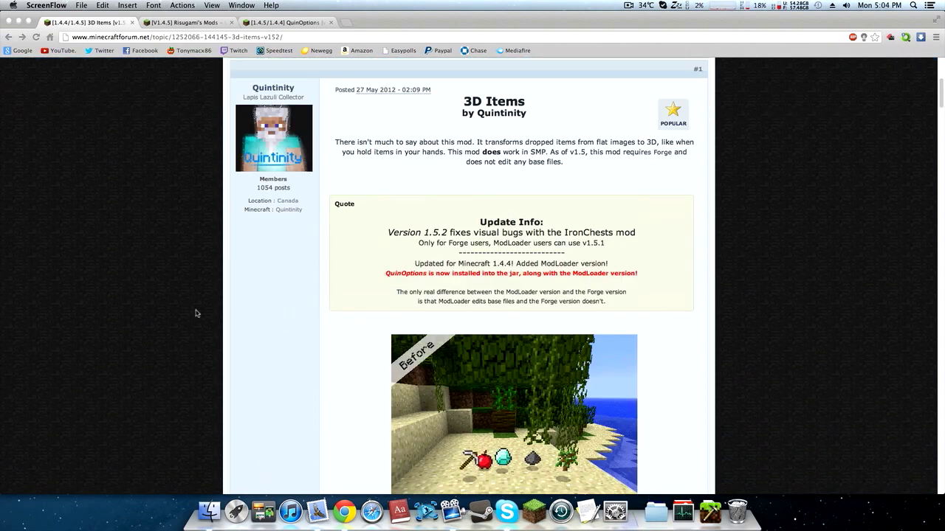
pyautogui.scroll(-1, 196, 313)
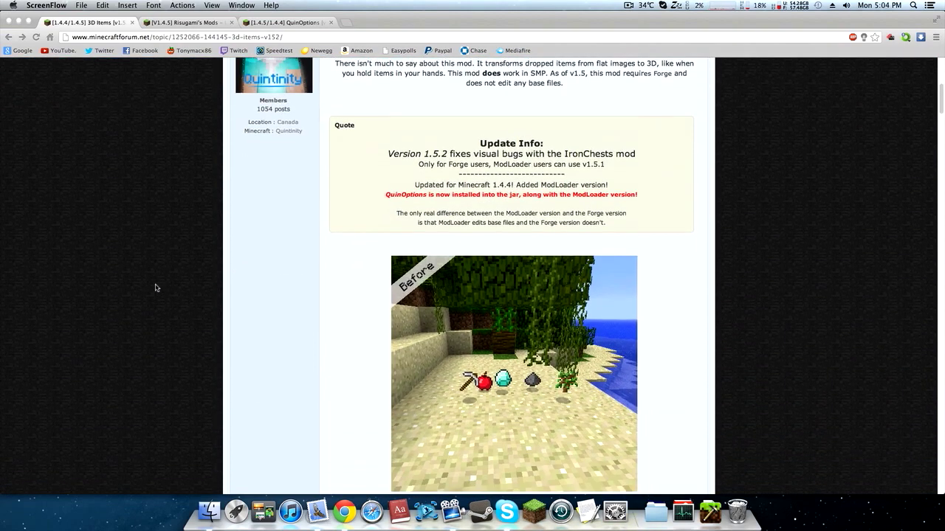
pyautogui.scroll(-1, 155, 287)
pyautogui.scroll(-10, 163, 279)
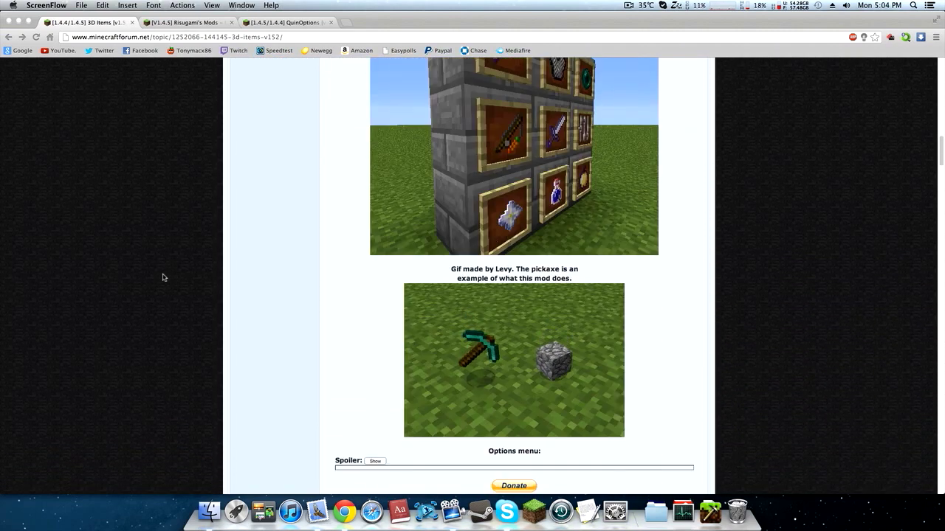
pyautogui.scroll(-3, 164, 277)
pyautogui.scroll(2, 164, 277)
pyautogui.scroll(5, 164, 278)
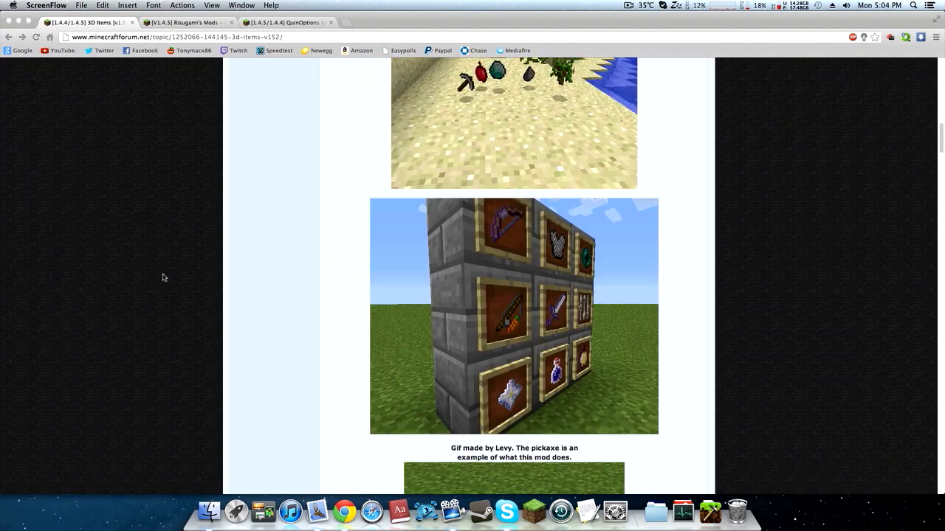
pyautogui.scroll(-1, 163, 277)
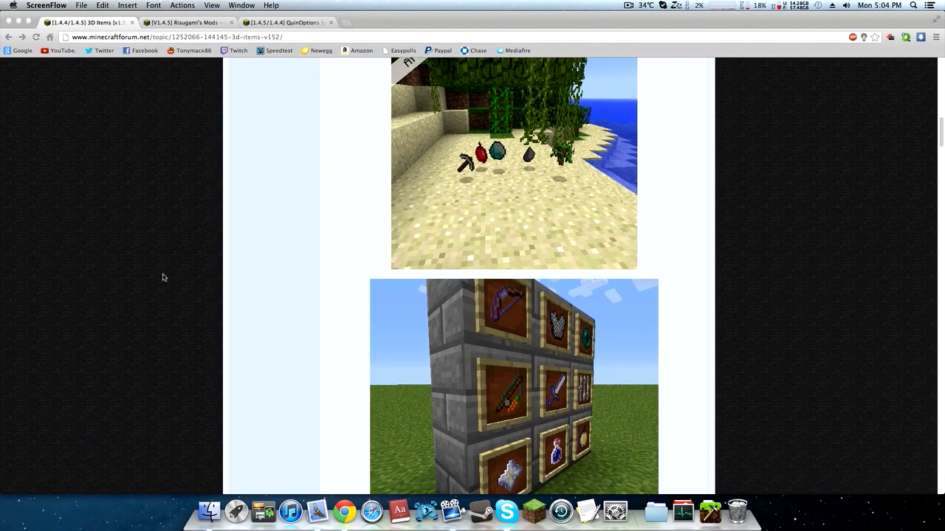
pyautogui.scroll(-5, 190, 288)
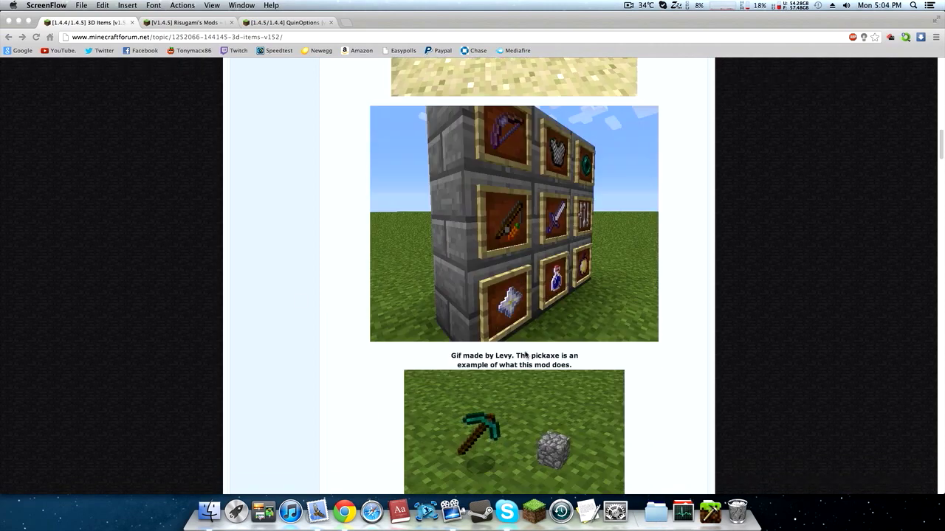
pyautogui.scroll(2, 478, 235)
pyautogui.scroll(6, 479, 235)
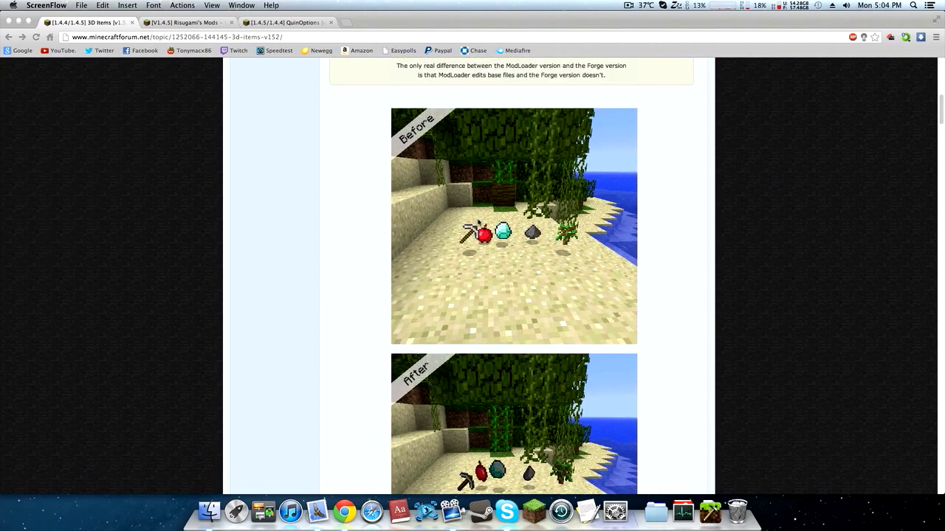
pyautogui.scroll(-2, 464, 231)
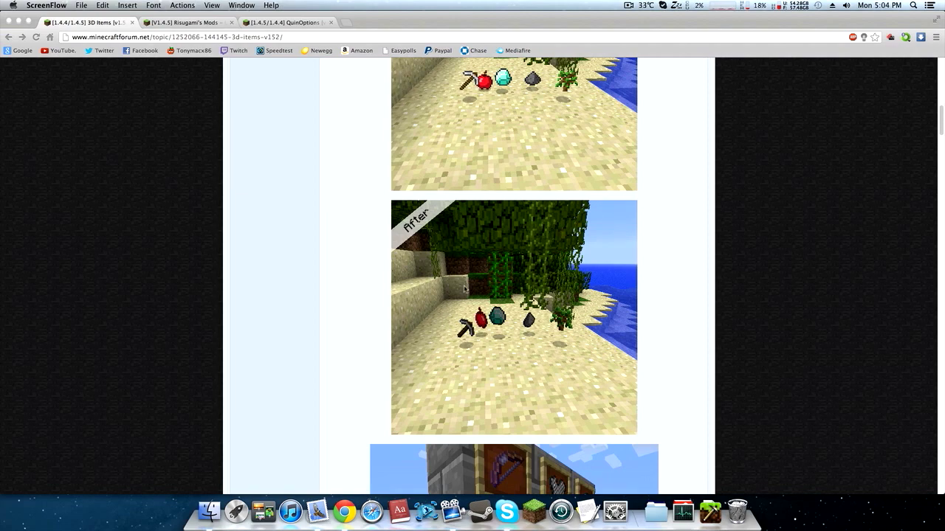
pyautogui.scroll(10, 318, 258)
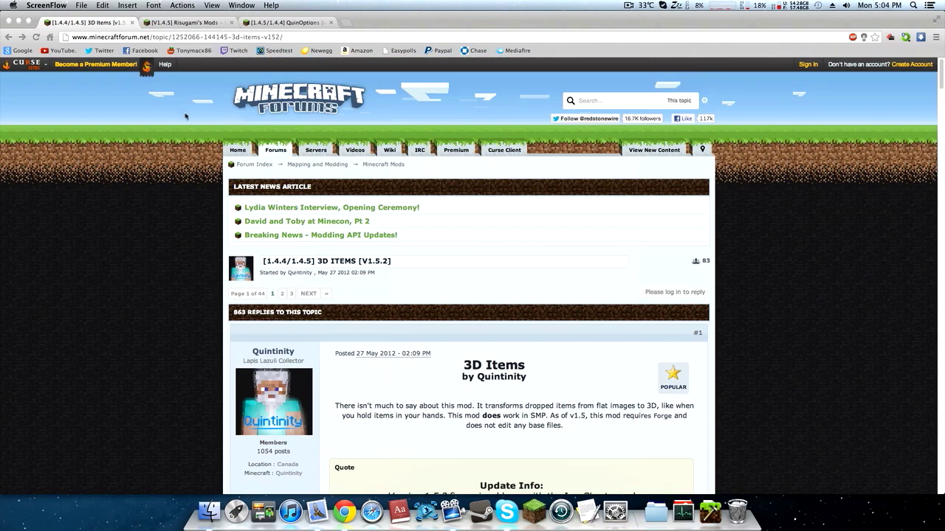
# Step: Examine the 3D Items download links and the requirements listed for the Forge and ModLoader versions
pyautogui.scroll(-10, 258, 215)
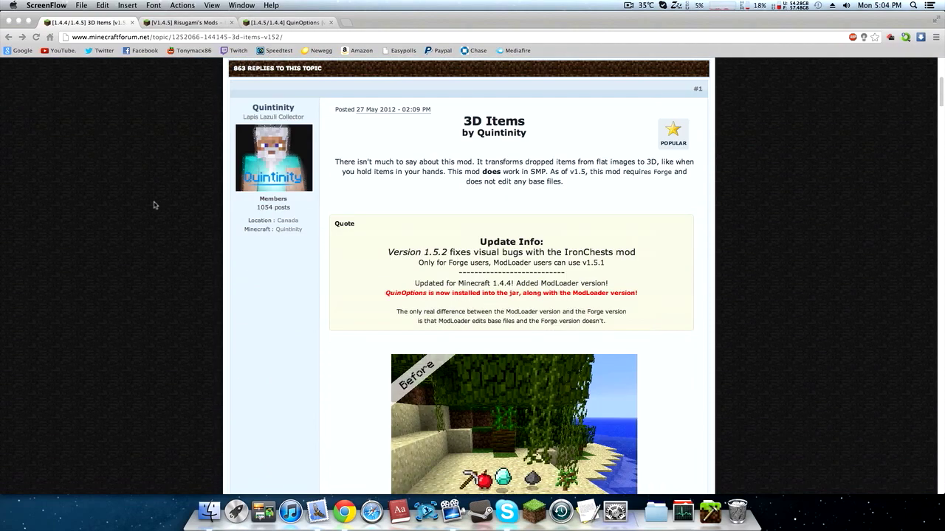
pyautogui.scroll(-5, 258, 214)
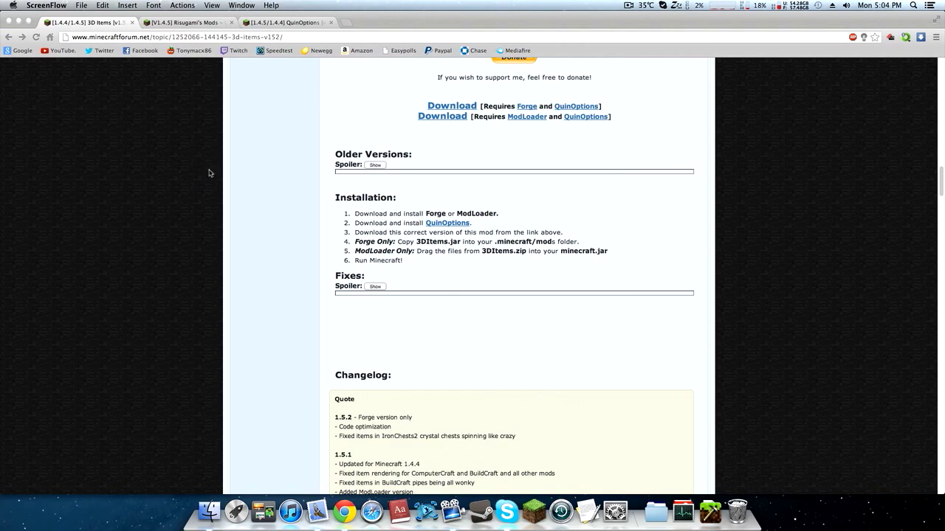
pyautogui.scroll(5, 214, 173)
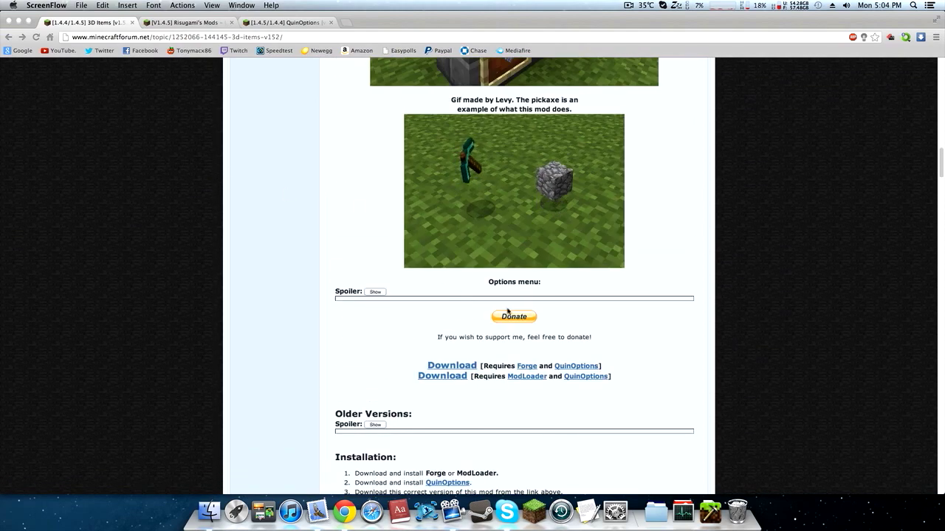
pyautogui.scroll(-2, 430, 284)
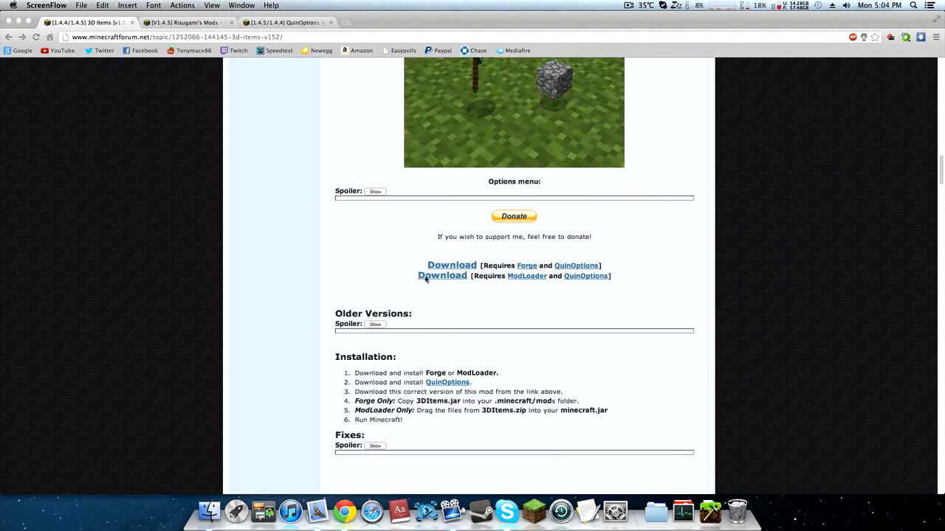
pyautogui.click(438, 301)
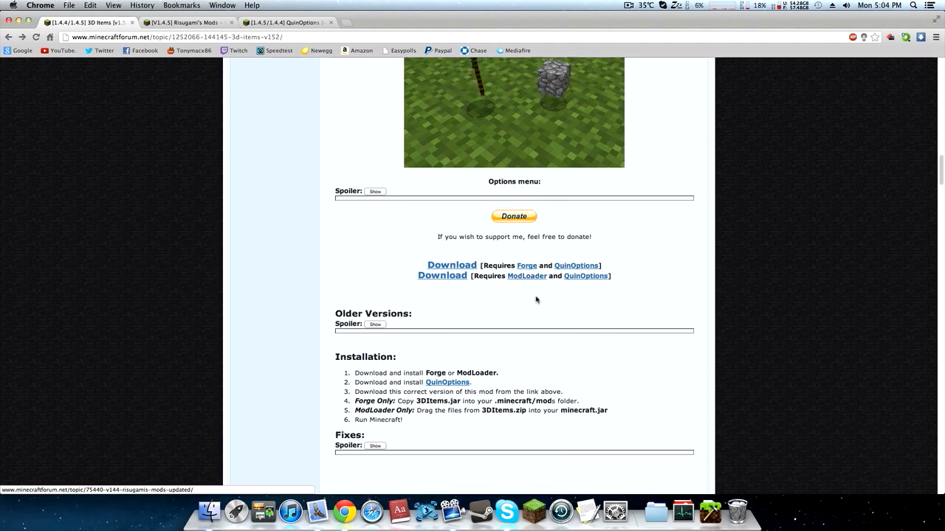
pyautogui.click(527, 264)
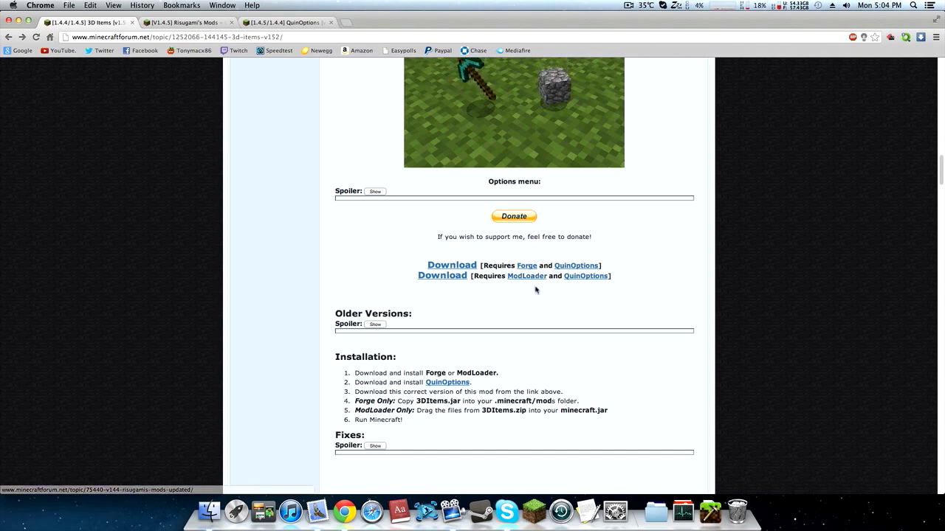
pyautogui.click(430, 278)
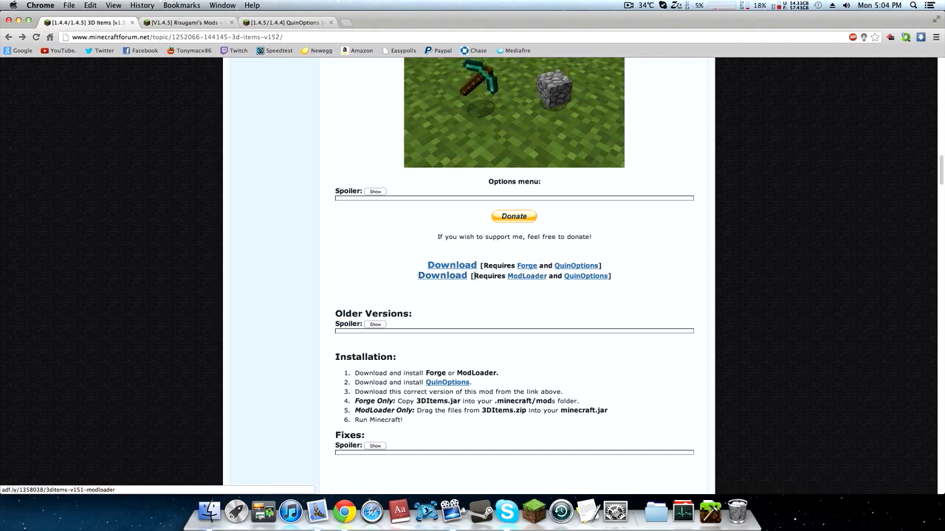
pyautogui.moveTo(475, 276); pyautogui.dragTo(553, 276)
pyautogui.click(553, 299)
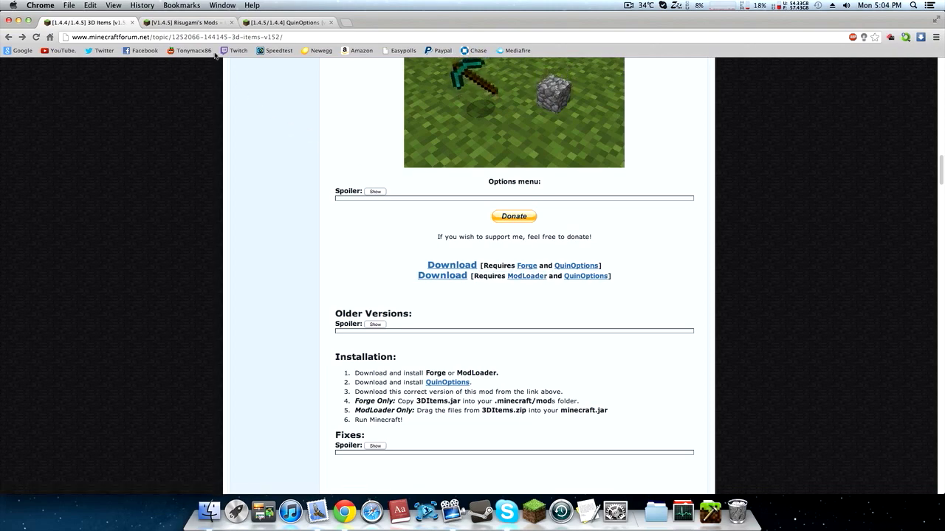
# Step: Go to the Risugami's Mods thread and find the download links for ModLoader 1.4.5
pyautogui.click(204, 24)
pyautogui.scroll(-20, 286, 174)
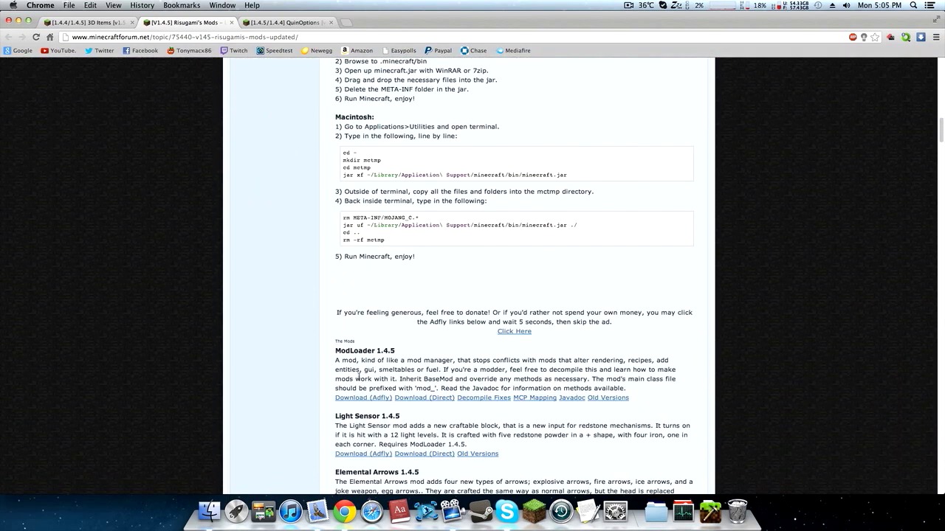
pyautogui.moveTo(395, 353); pyautogui.dragTo(358, 353)
pyautogui.click(410, 369)
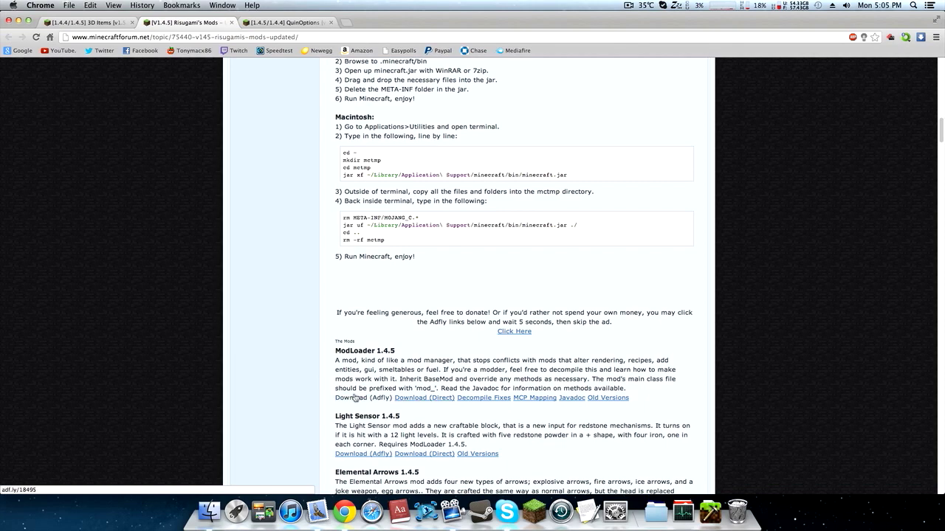
# Step: Go to the QuinOptions thread and find the download link for its ModLoader version
pyautogui.click(251, 26)
pyautogui.scroll(15, 258, 110)
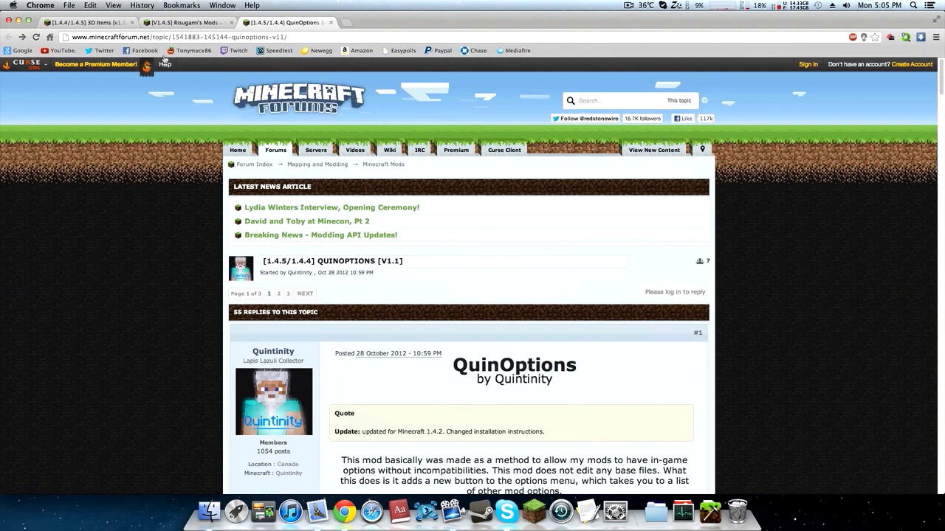
pyautogui.press('super+1')
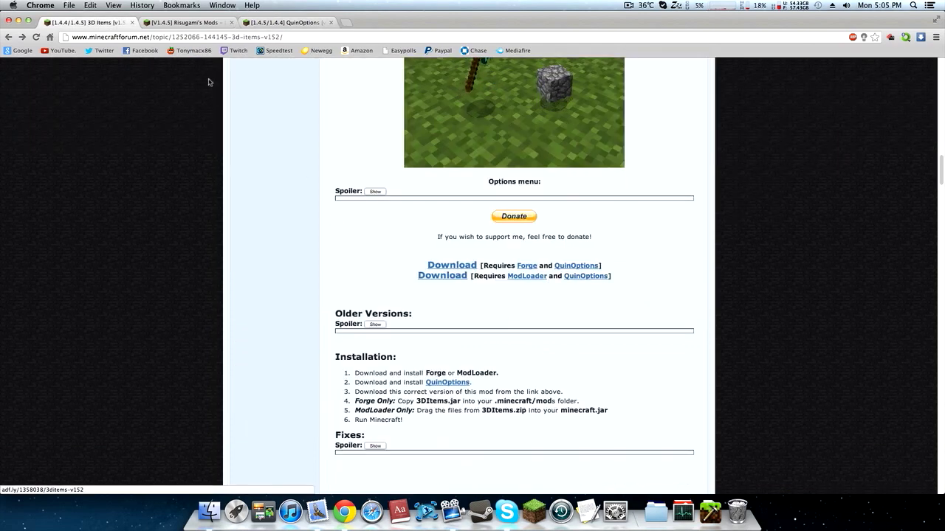
pyautogui.press('super+3')
pyautogui.scroll(-15, 299, 192)
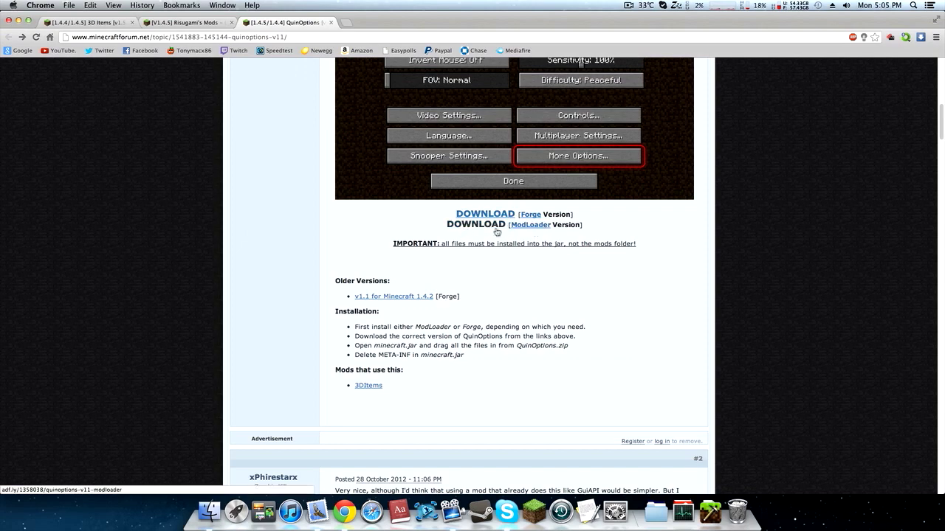
# Step: Leave the browser for the desktop and look over the Downloads stack and the ModLoader, QuinOptions and 3DItems folders
pyautogui.click(17, 22)
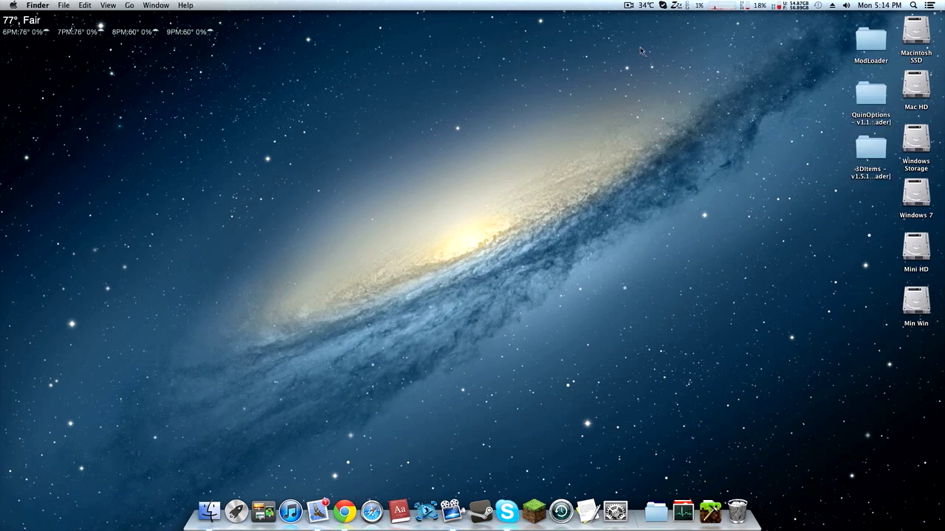
pyautogui.click(718, 523)
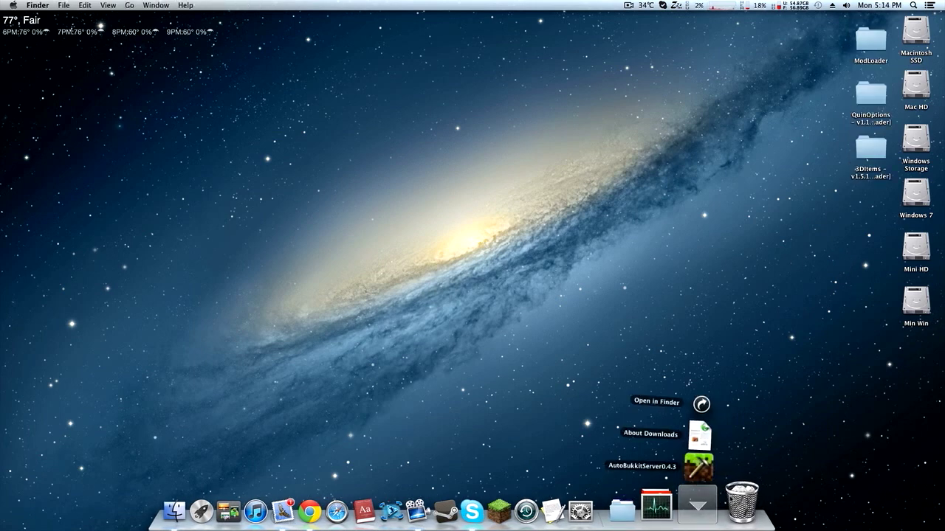
pyautogui.click(702, 432)
pyautogui.moveTo(831, 42); pyautogui.dragTo(832, 262)
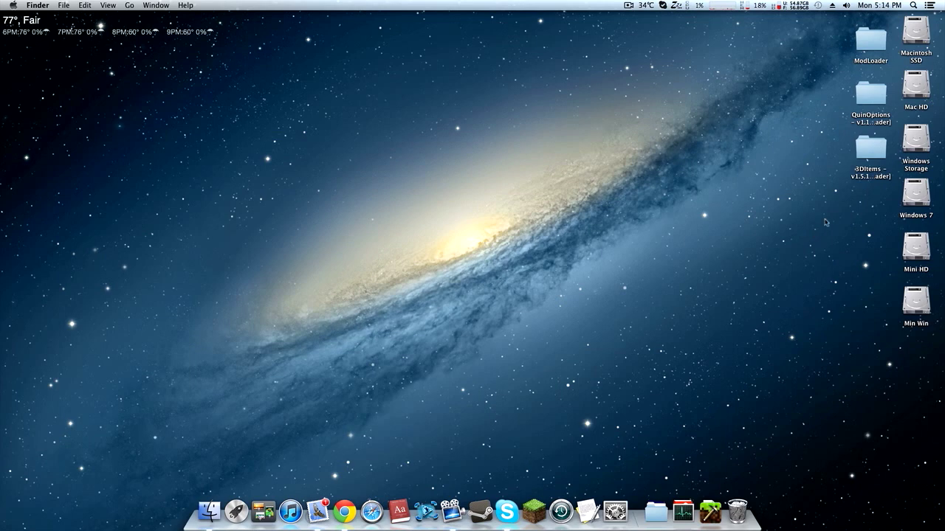
pyautogui.moveTo(824, 42); pyautogui.dragTo(854, 285)
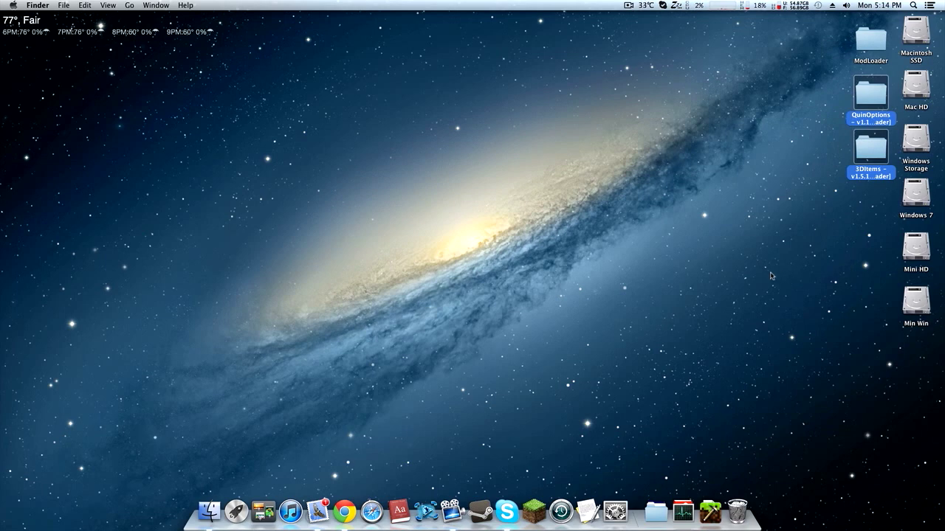
pyautogui.click(771, 276)
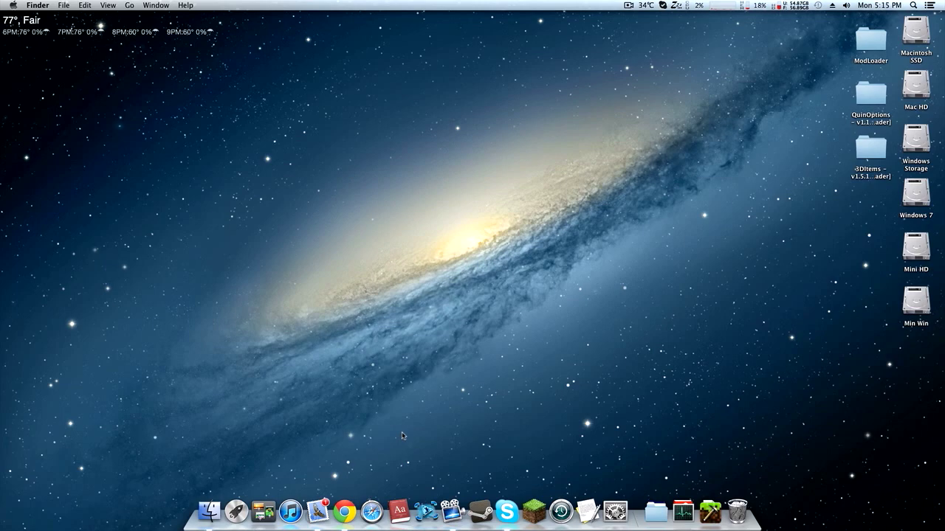
# Step: Open a Finder window and go to the Application Support folder inside the hidden user Library
pyautogui.click(209, 511)
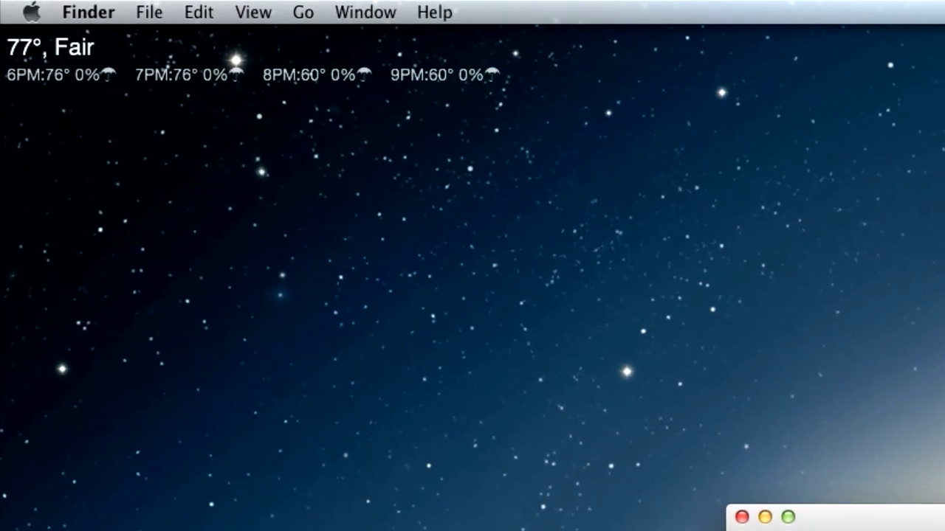
pyautogui.click(305, 13)
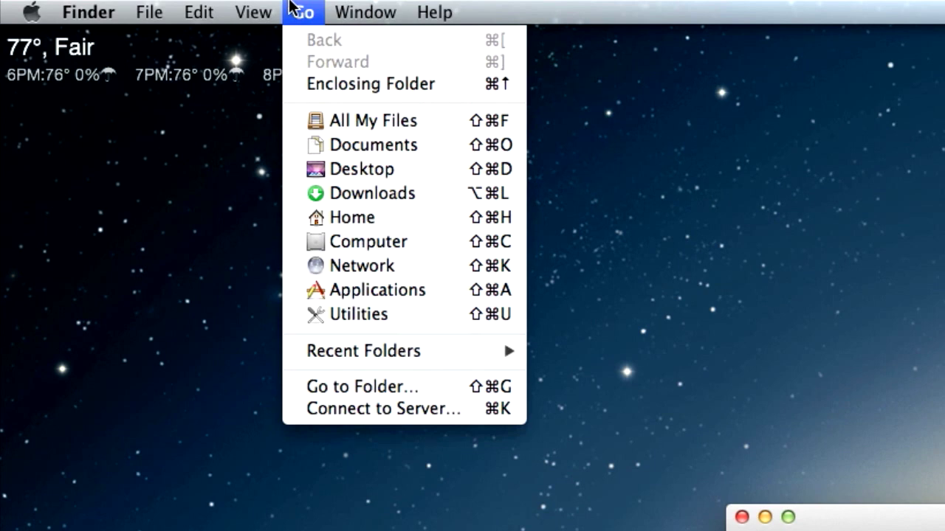
pyautogui.press('alt')
pyautogui.press('alt')
pyautogui.press('alt')
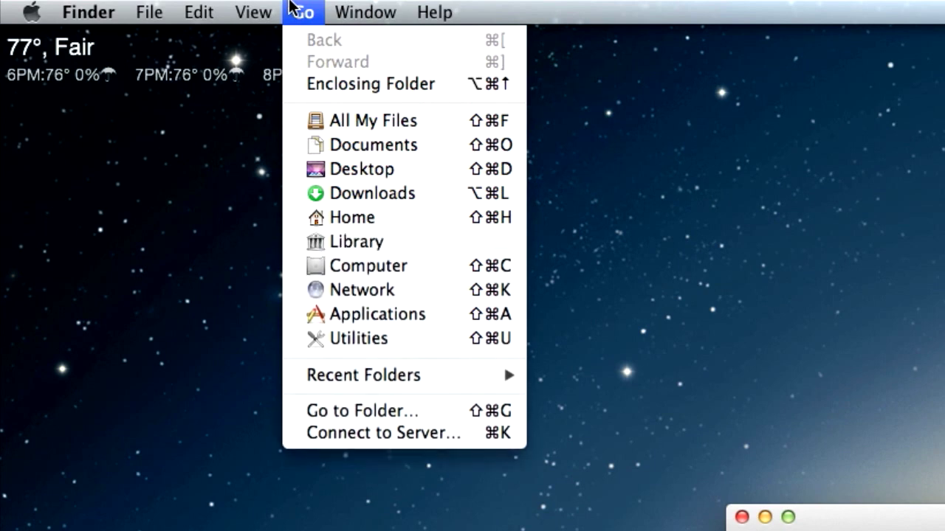
pyautogui.press('alt')
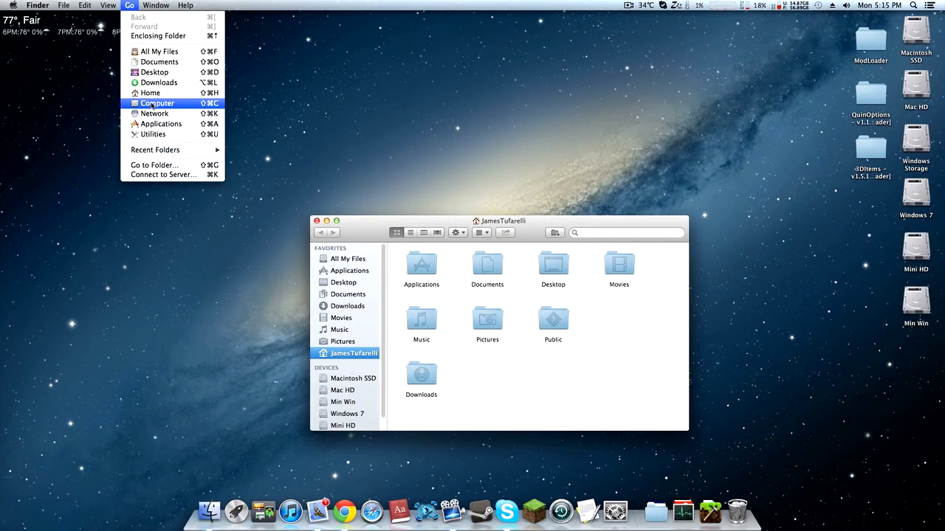
pyautogui.click(153, 104)
pyautogui.doubleClick(529, 271)
# Step: Back up the minecraft folder from Application Support by pasting a copy onto the desktop
pyautogui.click(430, 273)
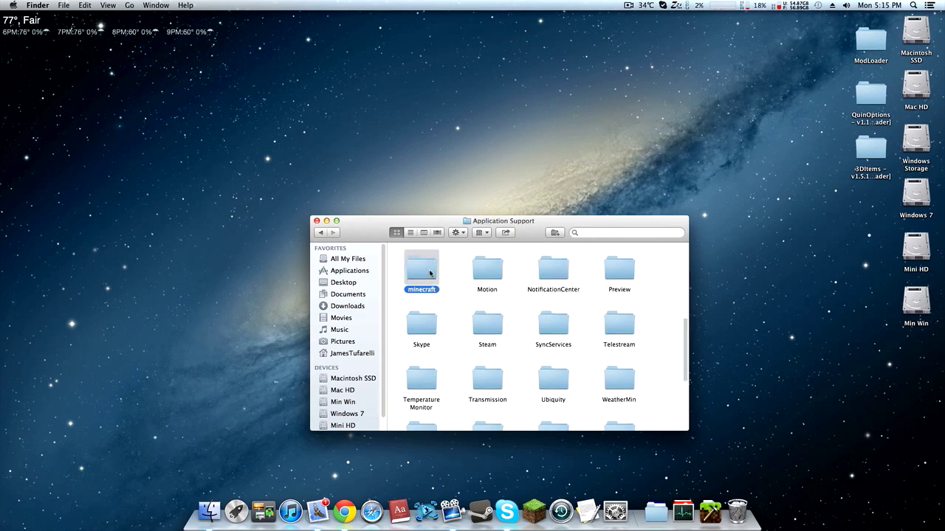
pyautogui.rightClick(439, 271)
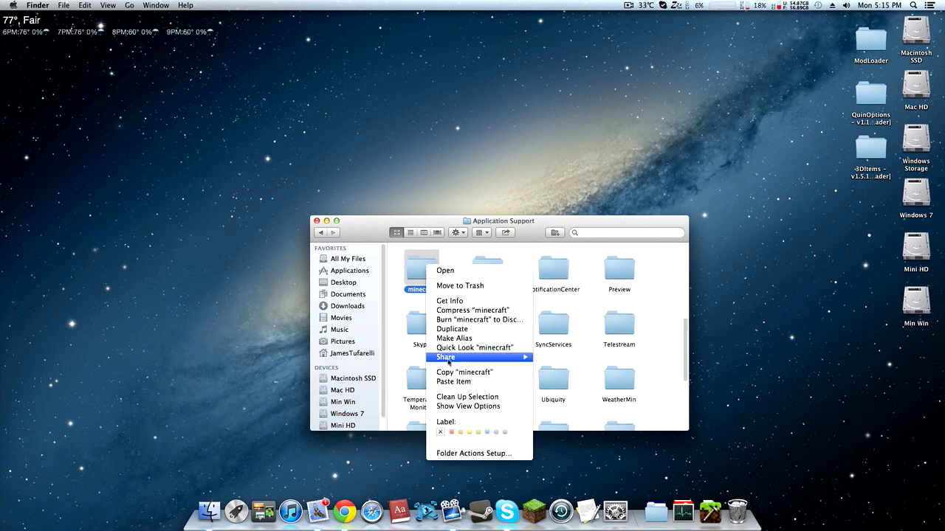
pyautogui.rightClick(905, 359)
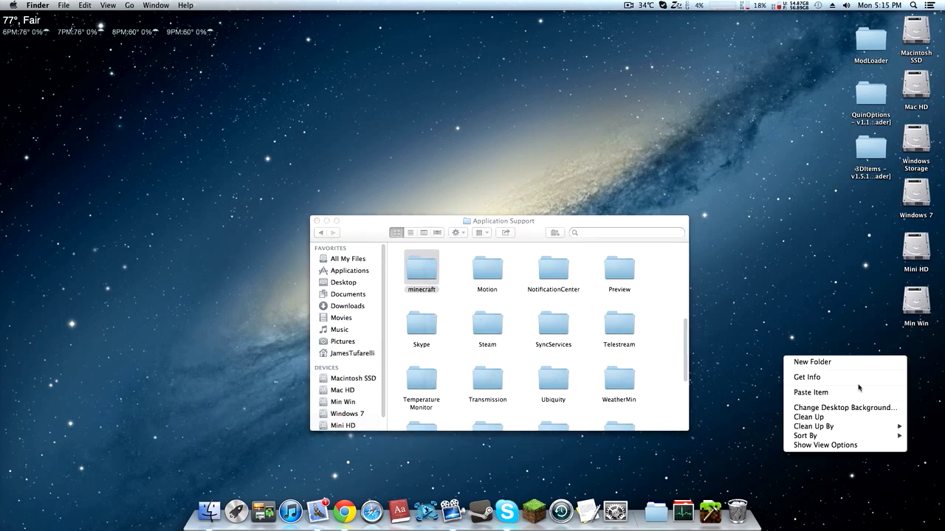
pyautogui.click(855, 390)
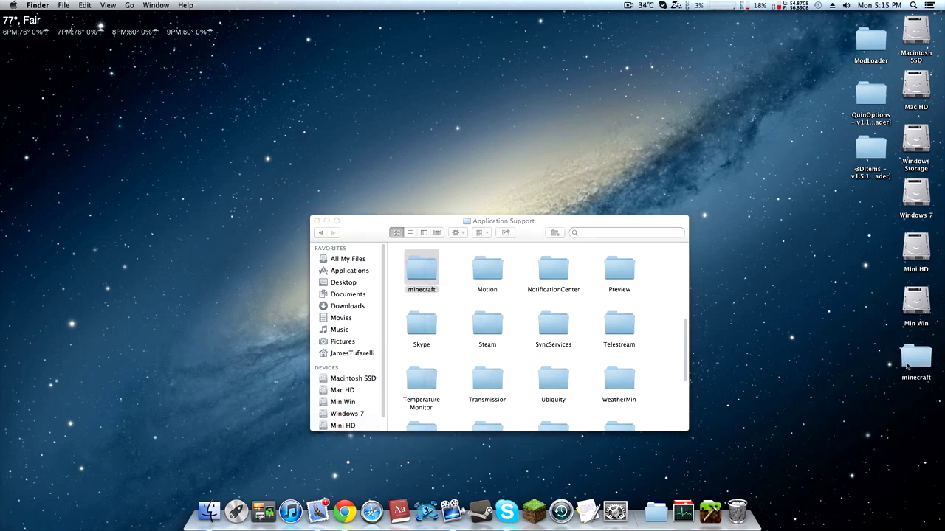
# Step: Try to move the desktop copy of the minecraft folder back into Application Support
pyautogui.click(434, 280)
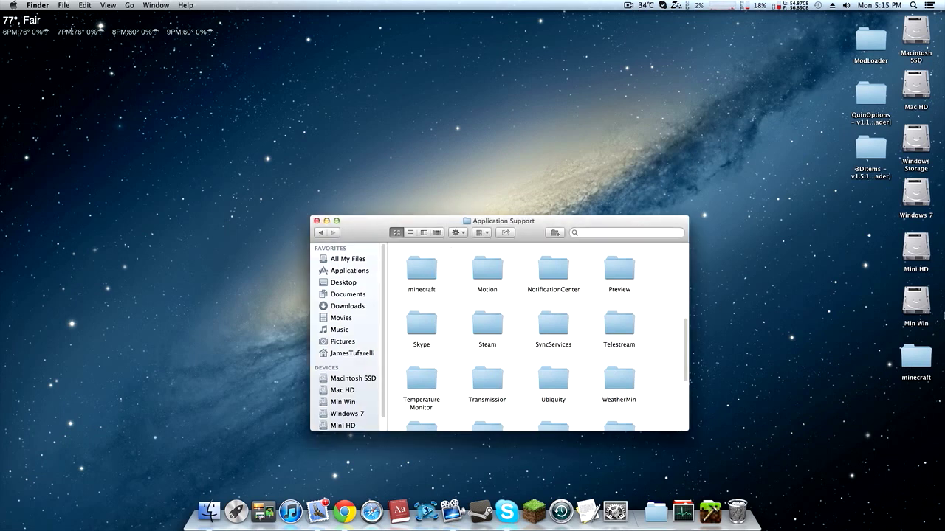
pyautogui.moveTo(916, 358); pyautogui.dragTo(463, 293)
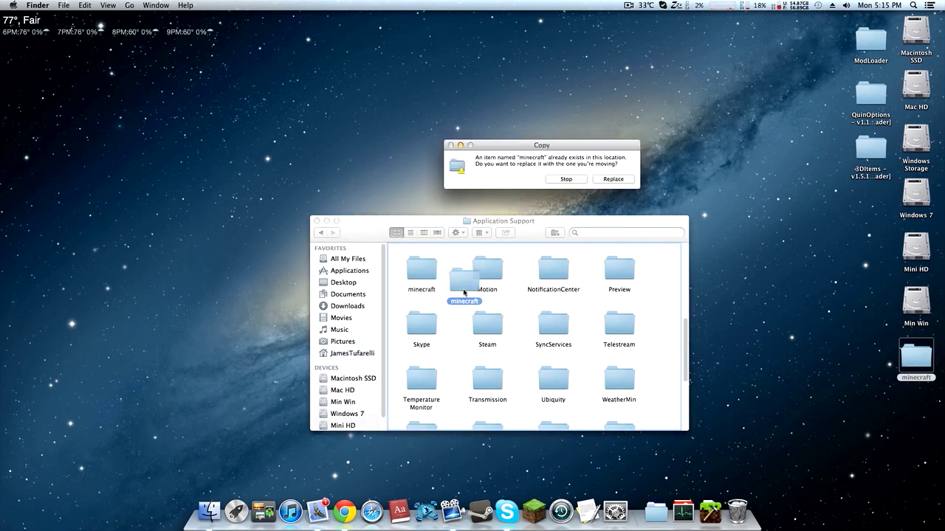
pyautogui.click(566, 180)
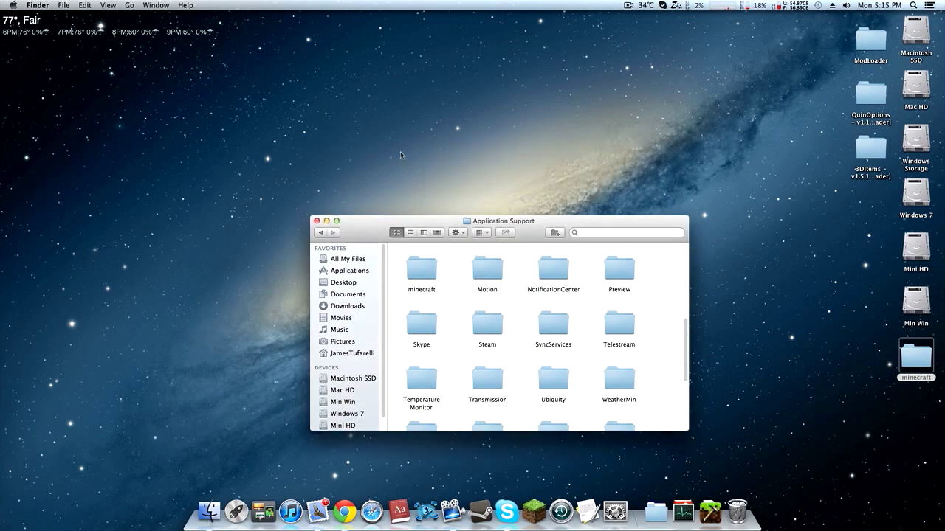
pyautogui.moveTo(401, 223); pyautogui.dragTo(390, 155)
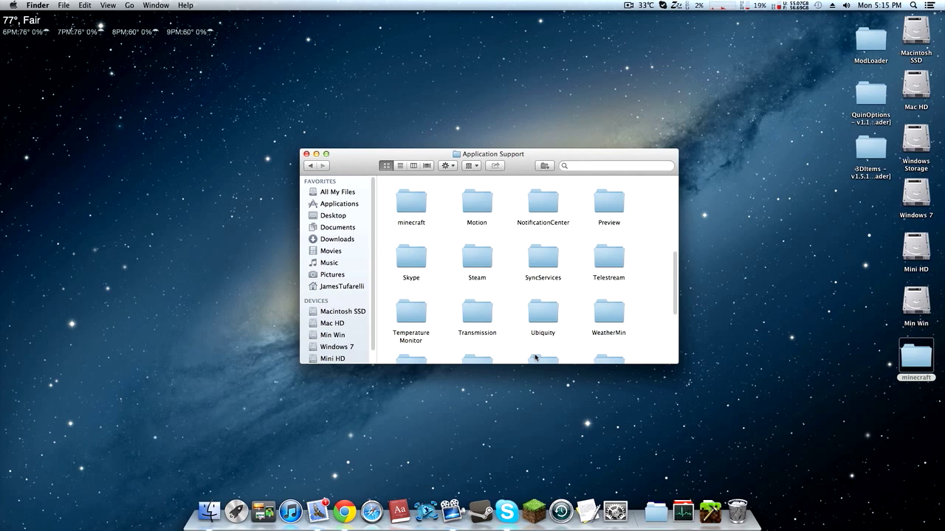
pyautogui.moveTo(871, 226); pyautogui.dragTo(825, 27)
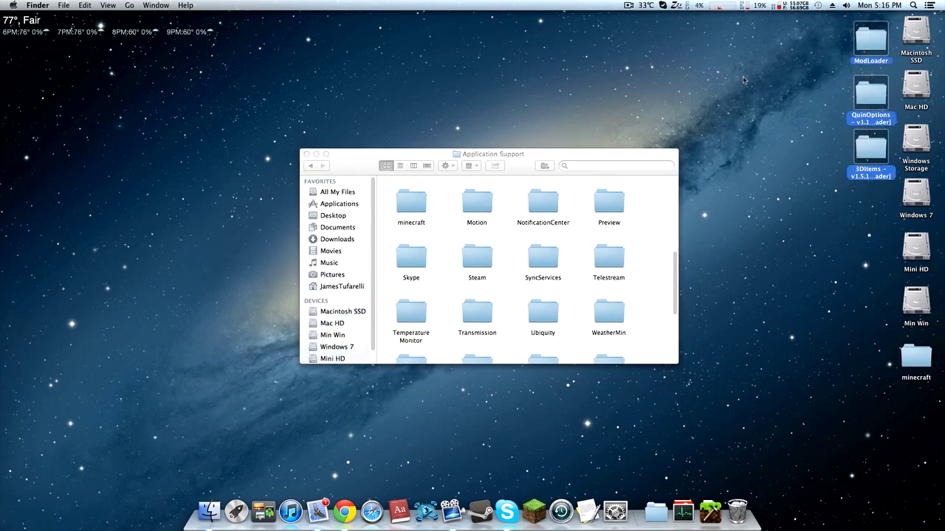
pyautogui.click(575, 156)
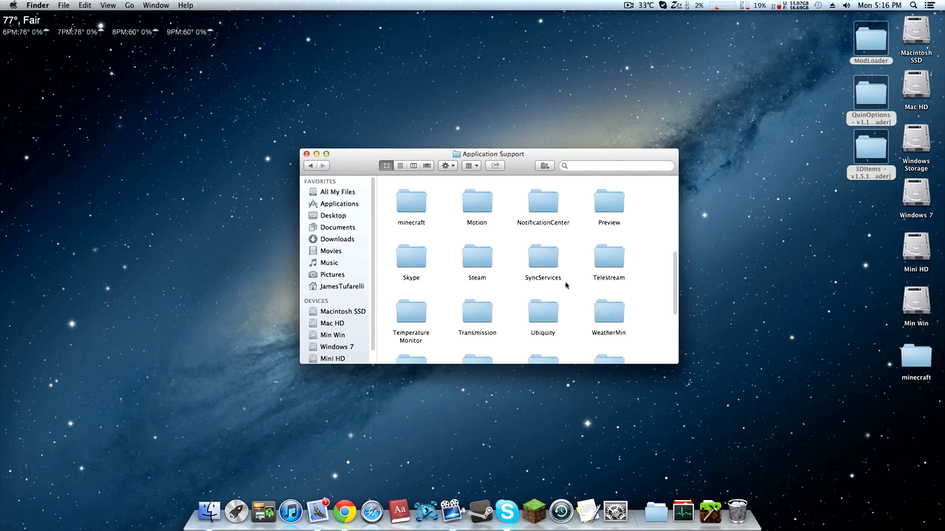
# Step: Start the Minecraft launcher and choose to force a game update in its options
pyautogui.click(534, 511)
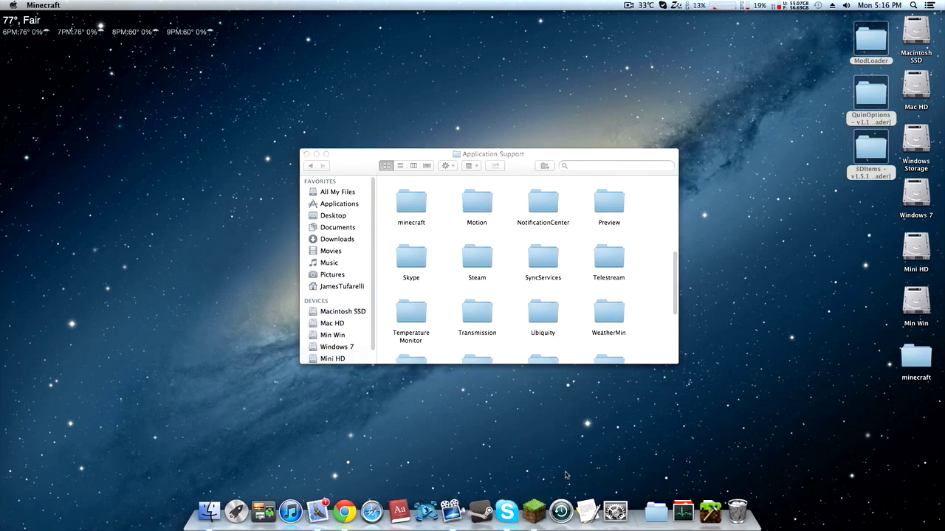
pyautogui.click(632, 340)
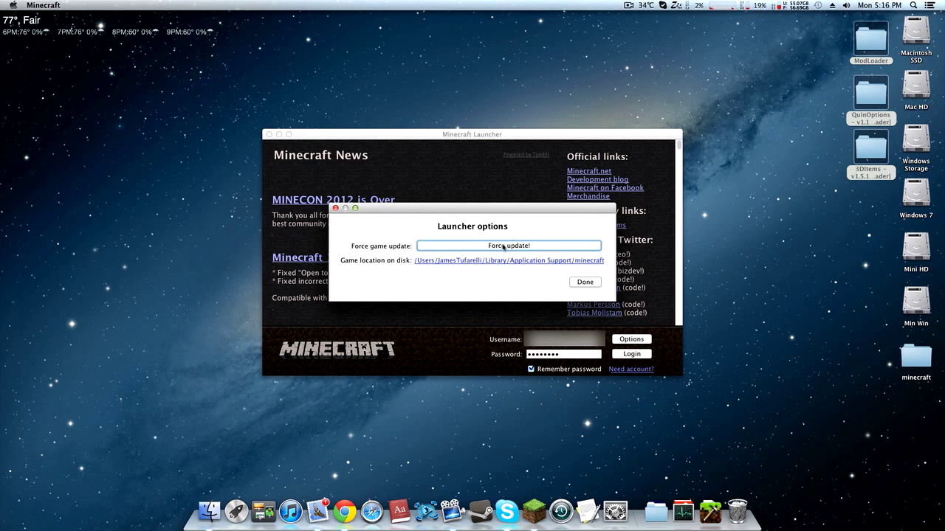
pyautogui.click(499, 247)
pyautogui.click(582, 285)
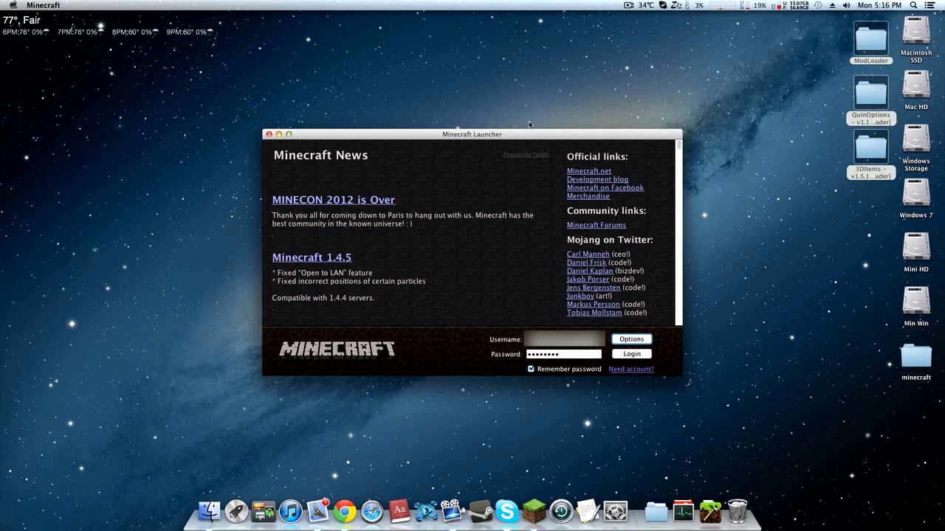
# Step: Return to Finder, open the minecraft folder in Application Support and look inside its bin folder
pyautogui.click(204, 502)
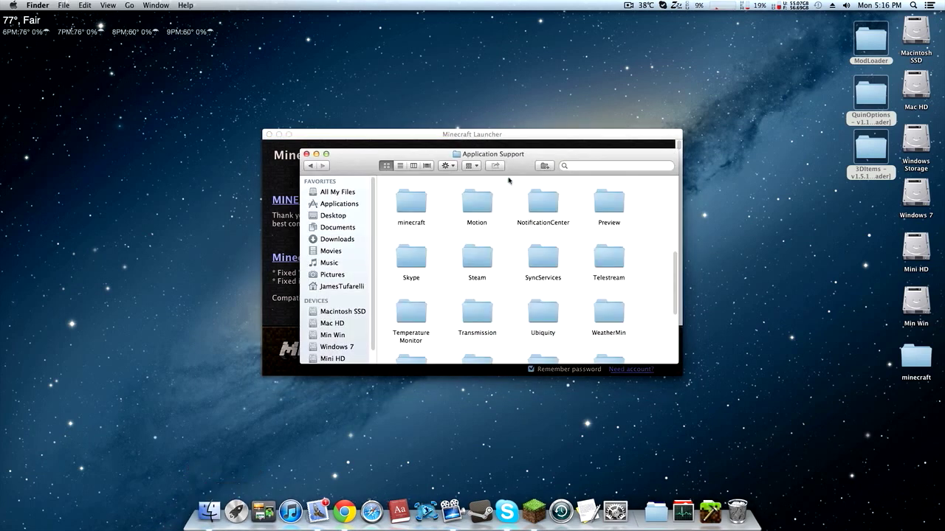
pyautogui.doubleClick(413, 200)
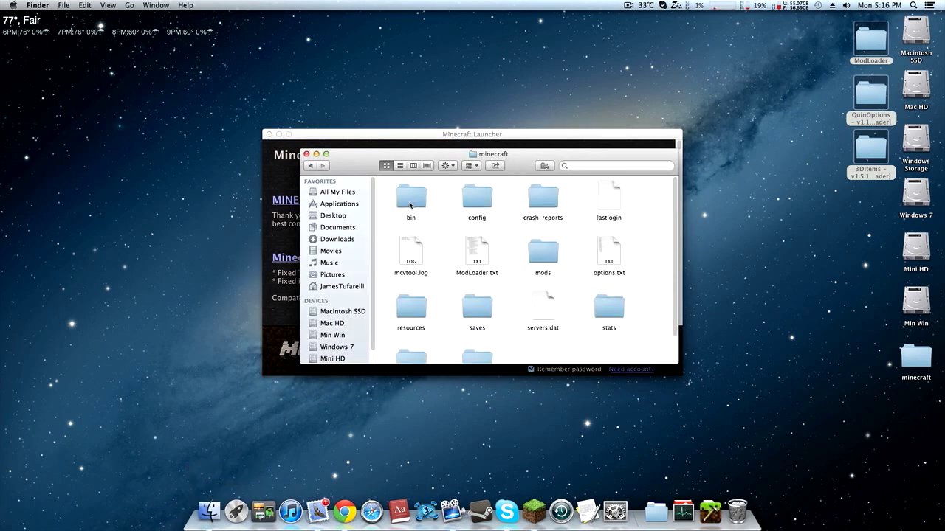
pyautogui.doubleClick(412, 200)
pyautogui.click(309, 165)
pyautogui.click(411, 198)
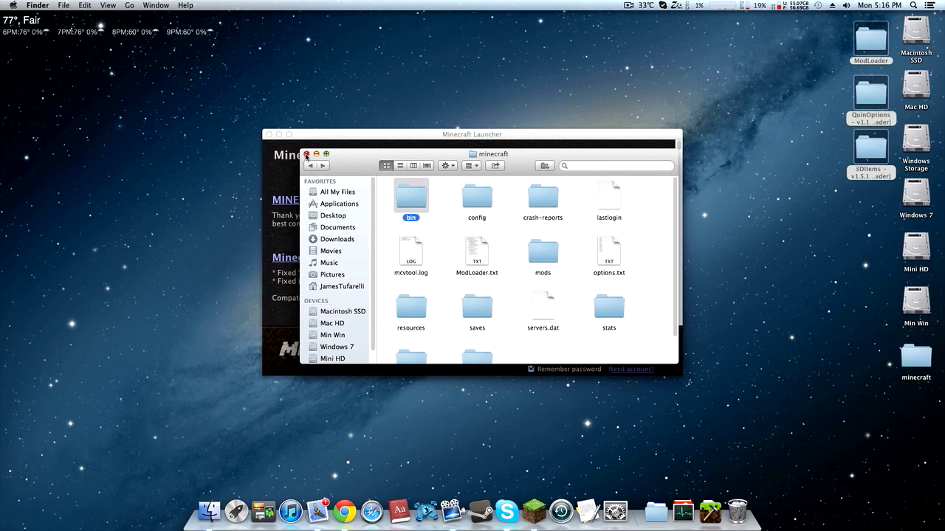
# Step: Try to launch the game from the Minecraft launcher and close its window
pyautogui.click(352, 139)
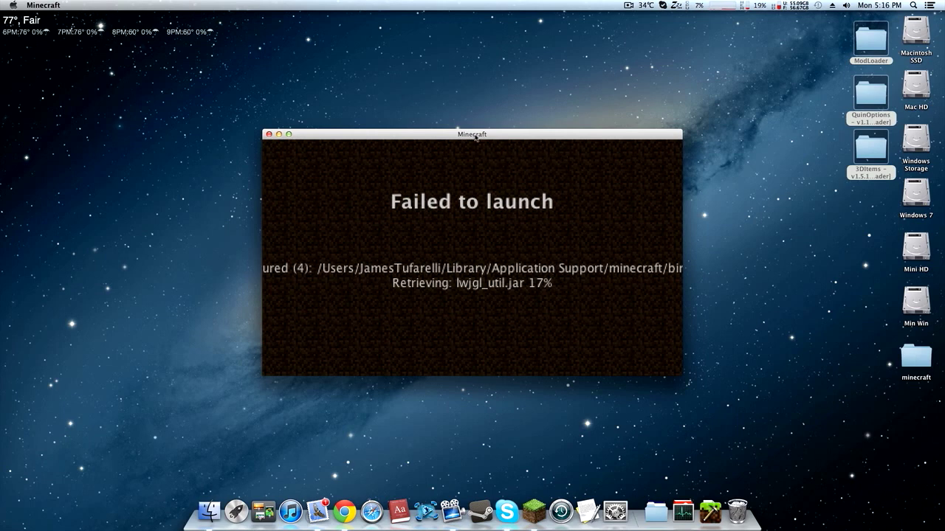
pyautogui.moveTo(476, 137); pyautogui.dragTo(511, 207)
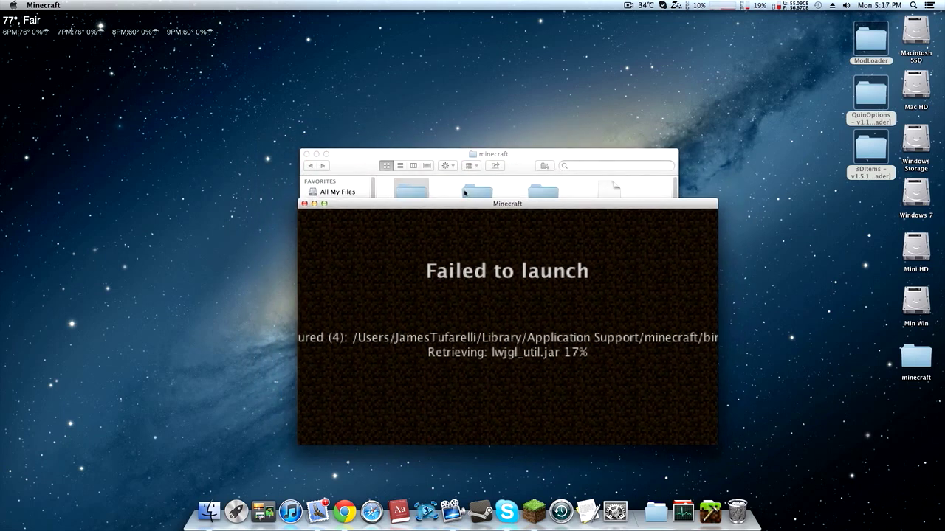
pyautogui.click(304, 204)
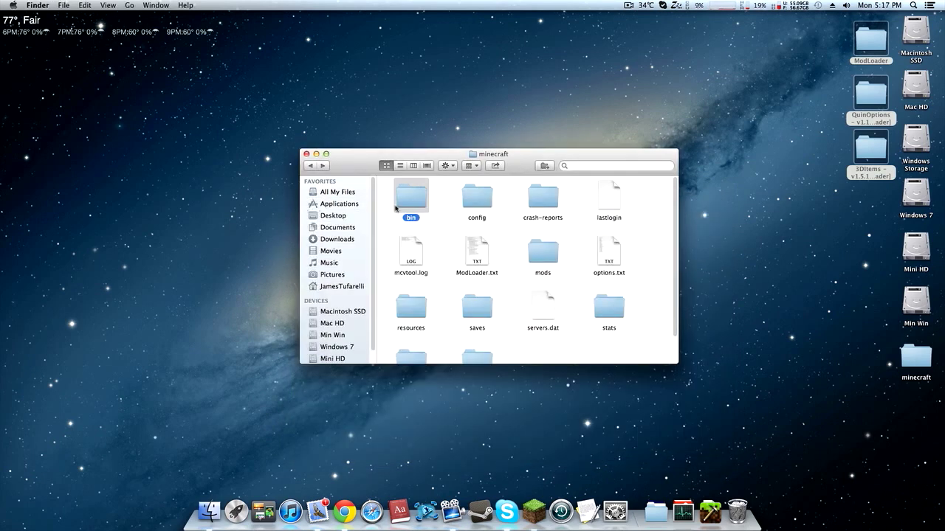
# Step: Move the bin folder to the Trash and relaunch Minecraft to regenerate it, closing the game at its main menu
pyautogui.moveTo(427, 209); pyautogui.dragTo(740, 510)
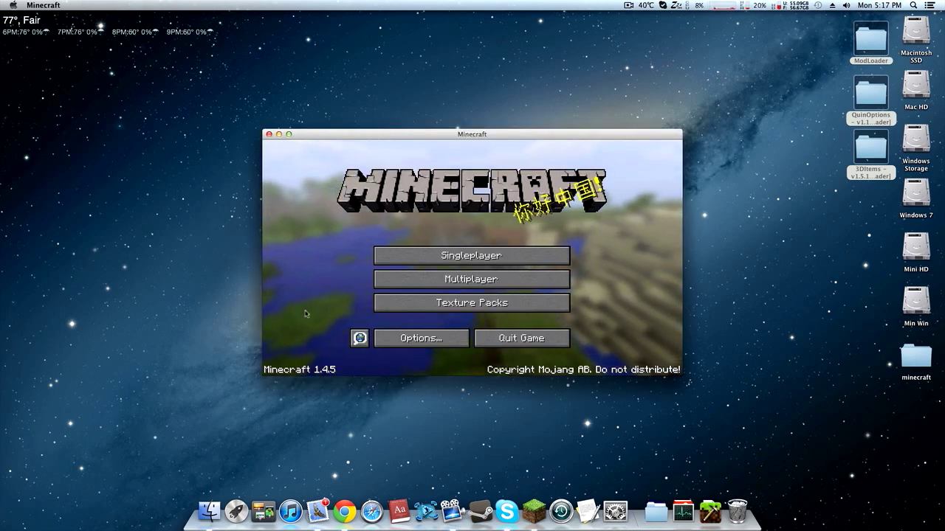
pyautogui.click(269, 135)
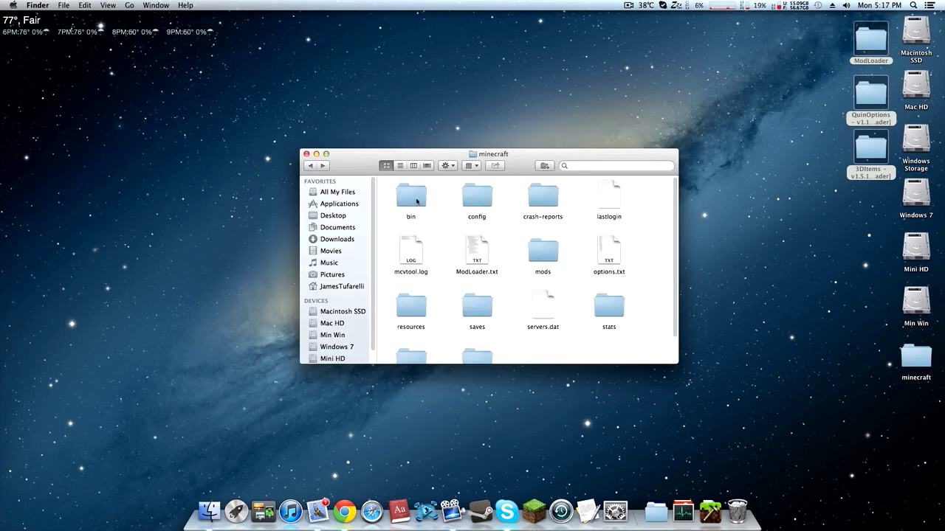
# Step: Open the regenerated bin folder inside the minecraft folder
pyautogui.moveTo(429, 234); pyautogui.dragTo(429, 214)
pyautogui.doubleClick(410, 205)
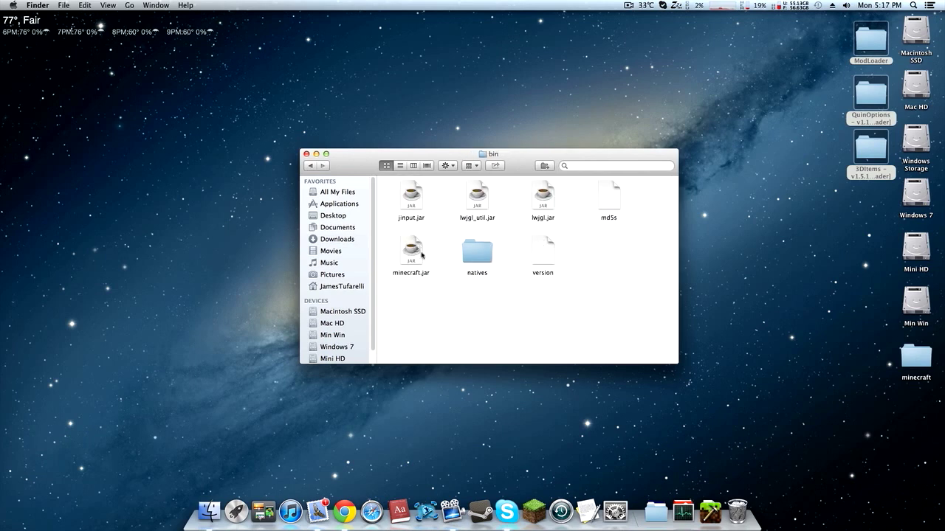
pyautogui.click(852, 181)
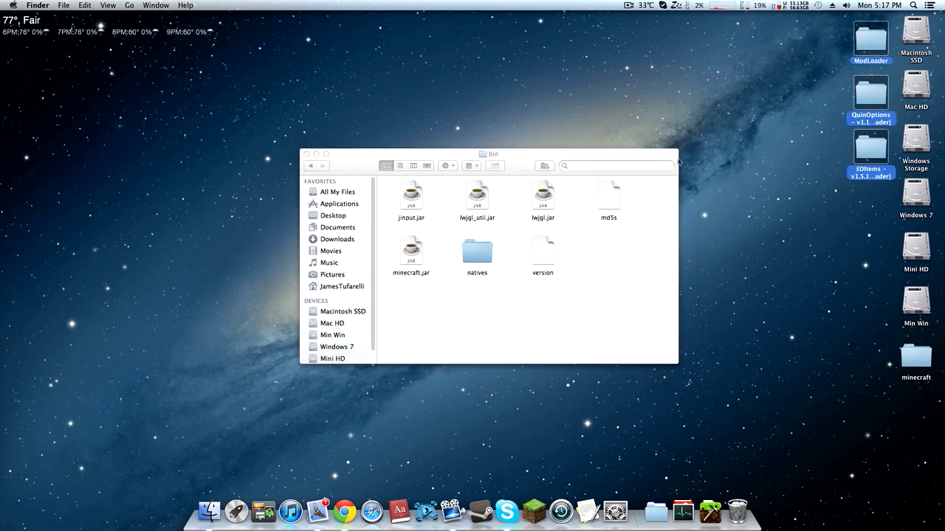
# Step: Rename minecraft.jar in the bin folder to minecraft.jar.zip and accept the .zip extension
pyautogui.click(410, 254)
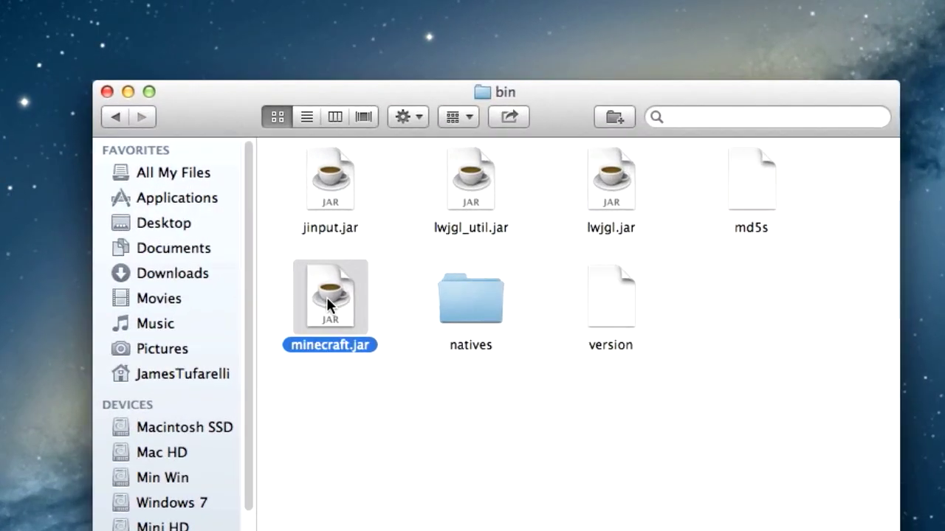
pyautogui.press('Return')
pyautogui.press('Right')
pyautogui.press('Right')
pyautogui.press('Right')
pyautogui.press('Right')
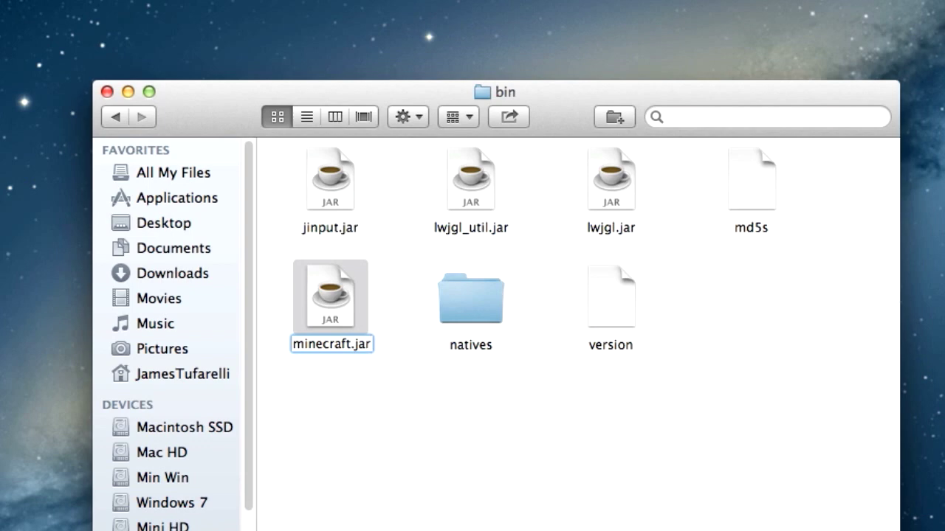
pyautogui.write('.zip')
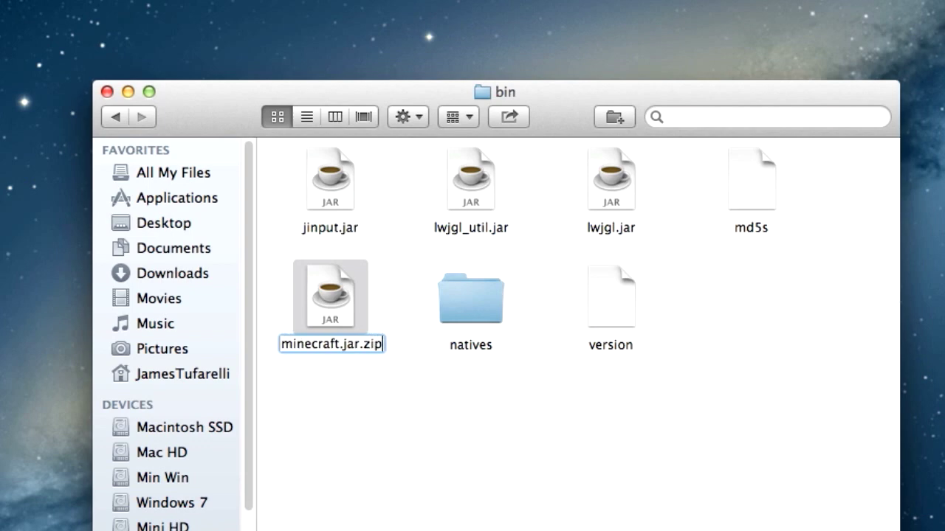
pyautogui.press('Return')
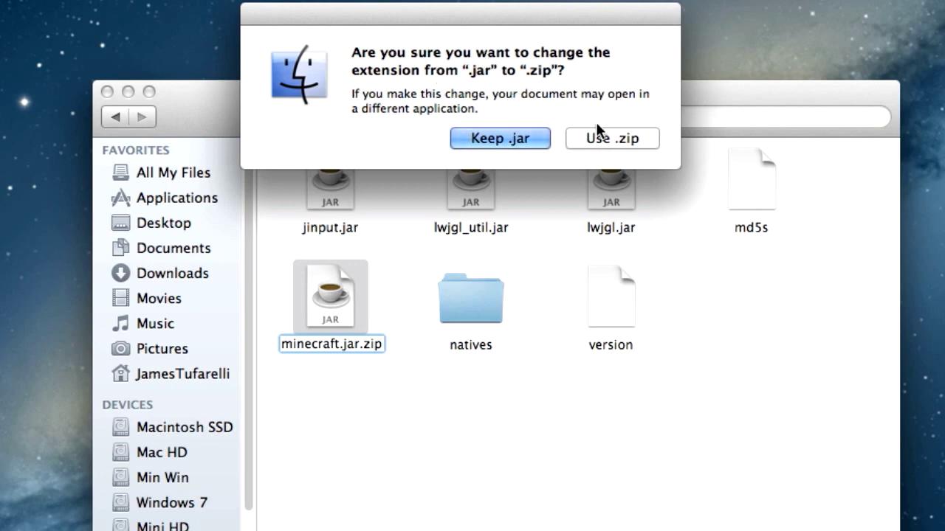
pyautogui.click(586, 138)
pyautogui.click(355, 420)
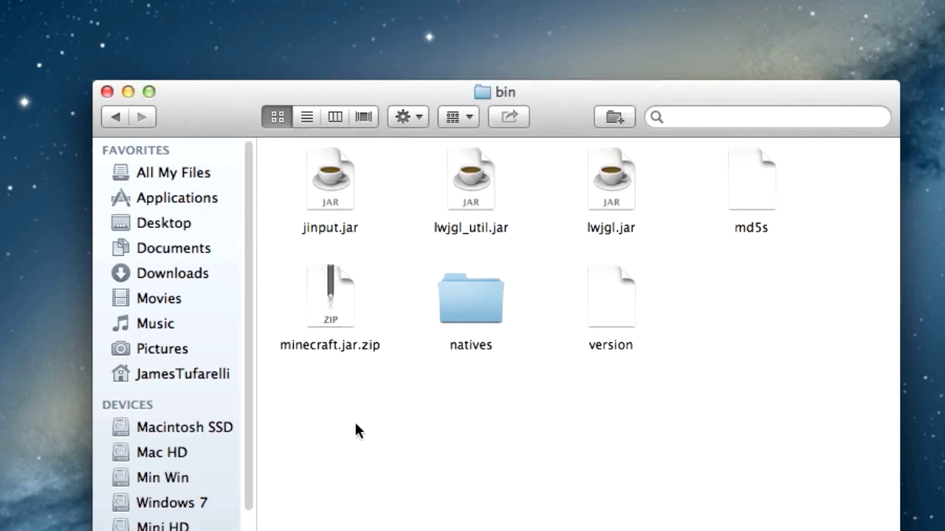
# Step: Extract minecraft.jar.zip into a minecraft.jar folder and move the zip archive to the Trash
pyautogui.doubleClick(338, 302)
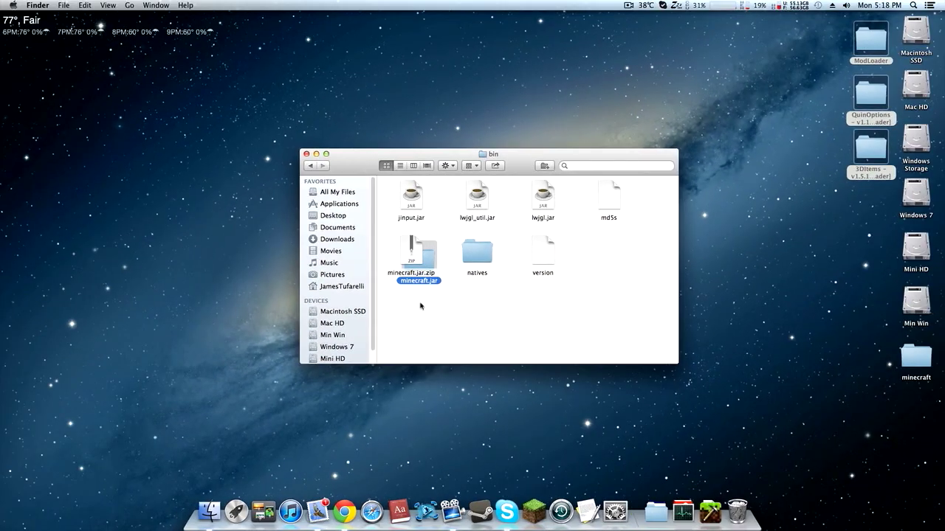
pyautogui.moveTo(411, 251); pyautogui.dragTo(738, 519)
pyautogui.click(411, 252)
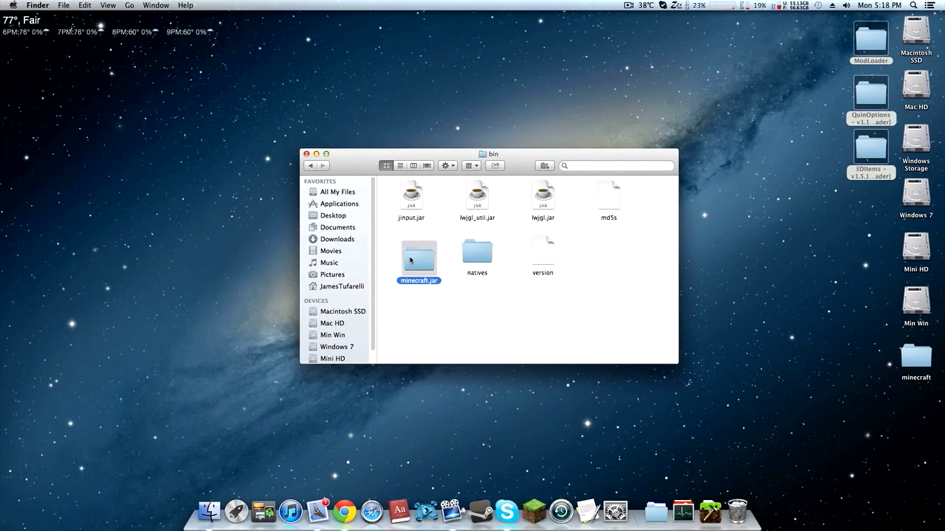
pyautogui.click(419, 293)
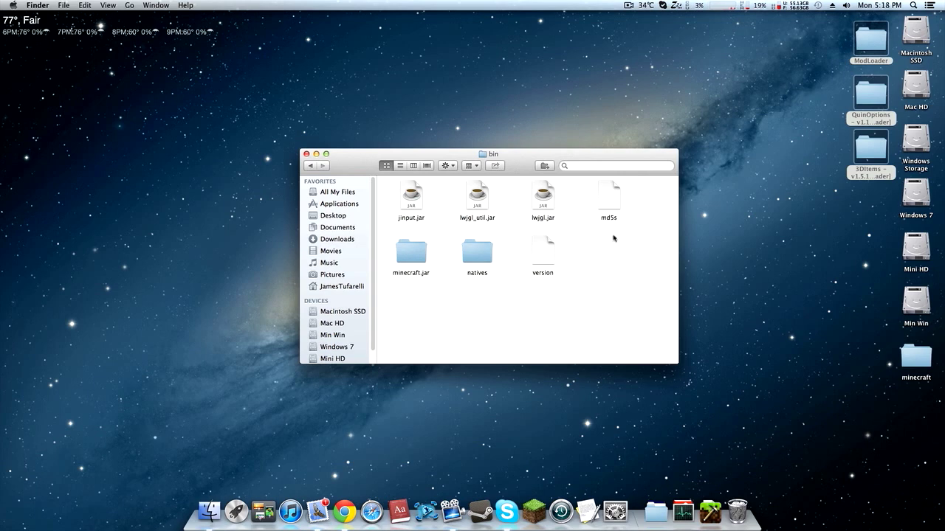
# Step: Move all files from the ModLoader folder into the minecraft.jar folder, replacing every existing item with the same name
pyautogui.click(815, 87)
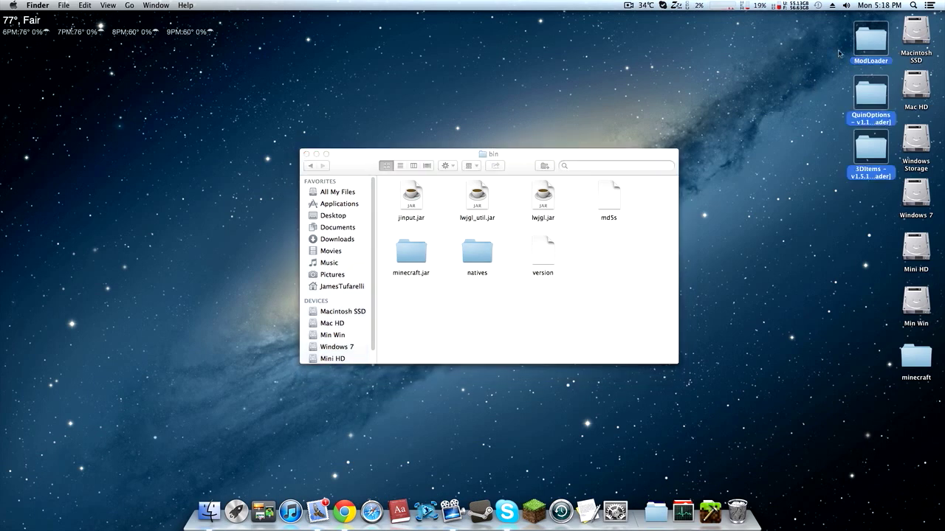
pyautogui.click(873, 37)
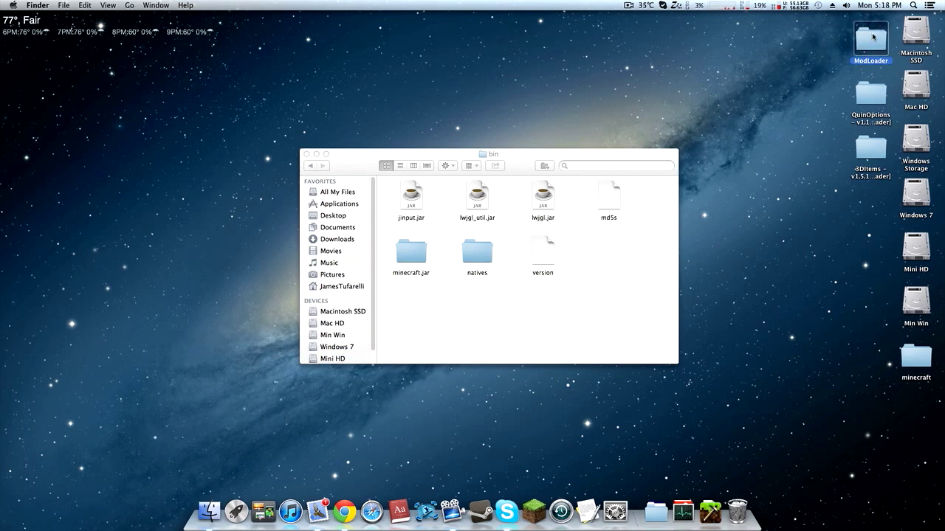
pyautogui.doubleClick(871, 37)
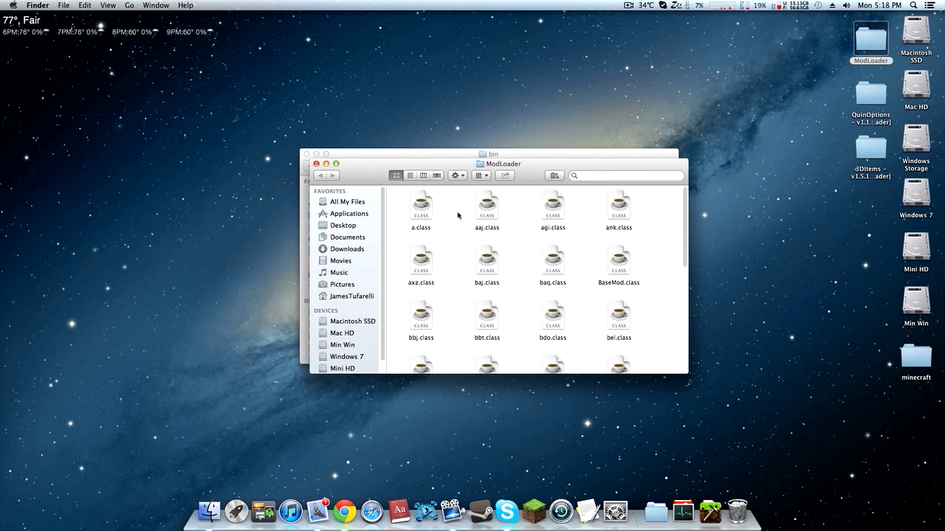
pyautogui.press('super+a')
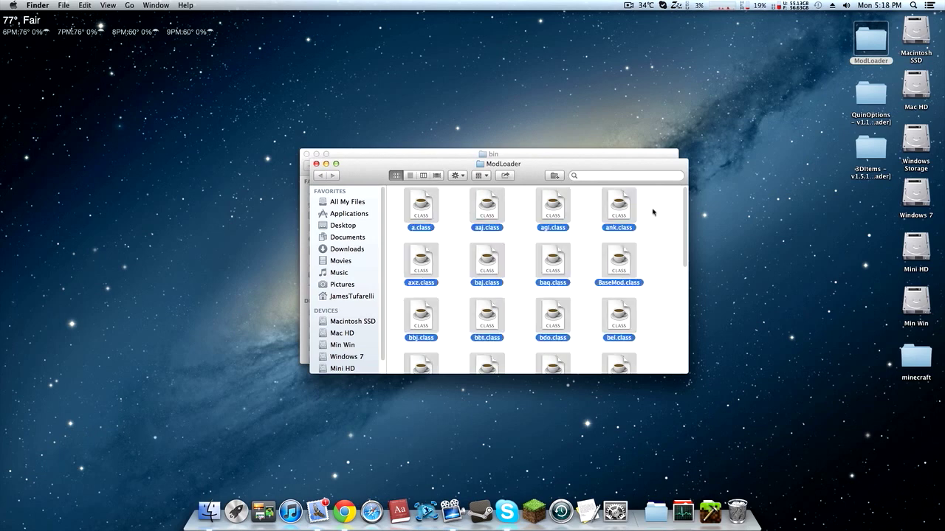
pyautogui.scroll(-5, 654, 221)
pyautogui.moveTo(560, 175); pyautogui.dragTo(820, 191)
pyautogui.moveTo(687, 255); pyautogui.dragTo(427, 255)
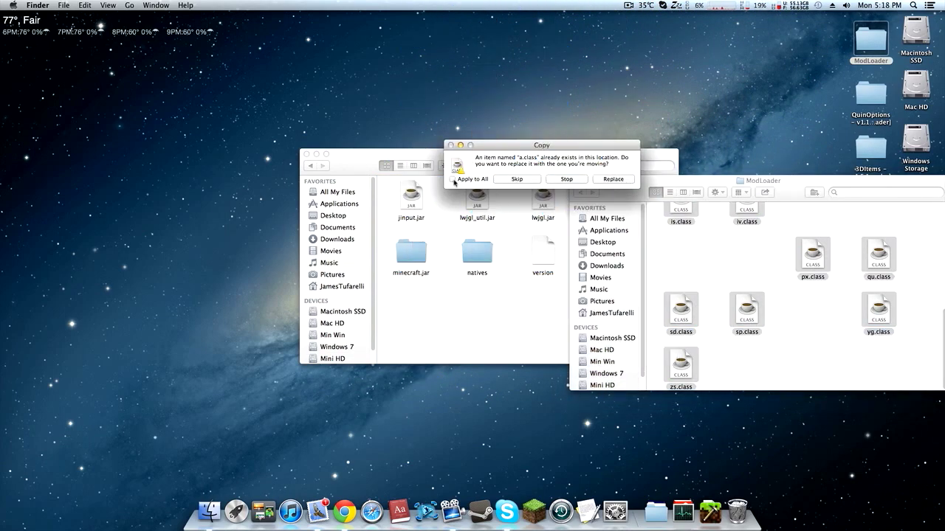
pyautogui.click(612, 179)
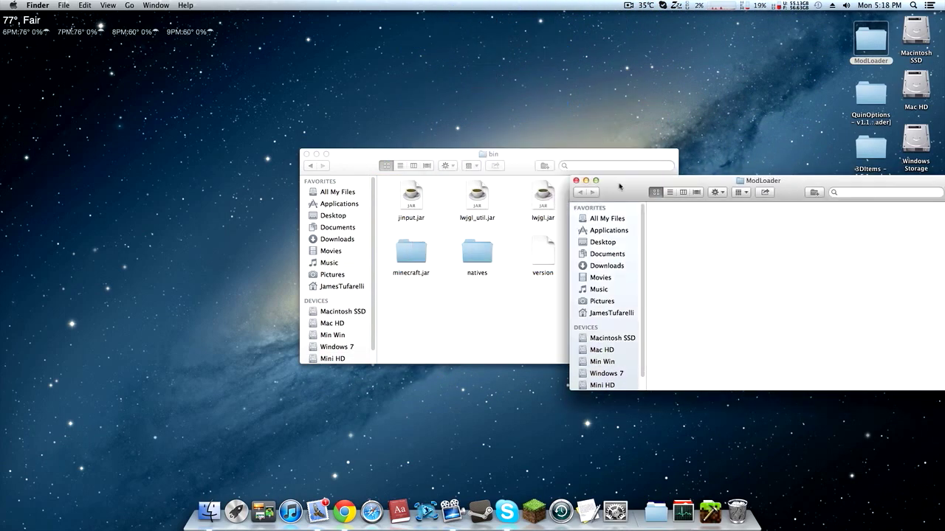
# Step: Close the emptied ModLoader folder and move it from the desktop to the Trash
pyautogui.click(578, 182)
pyautogui.moveTo(871, 41); pyautogui.dragTo(732, 508)
pyautogui.click(862, 86)
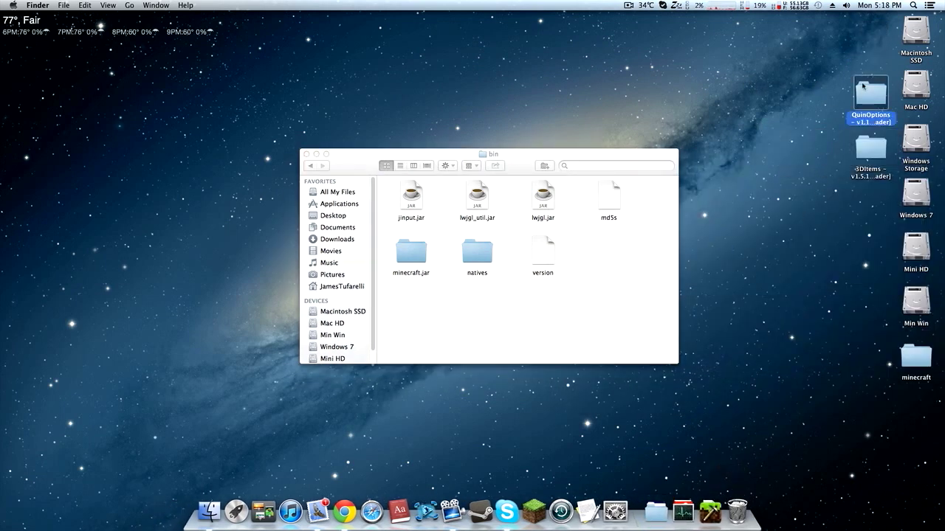
pyautogui.click(840, 161)
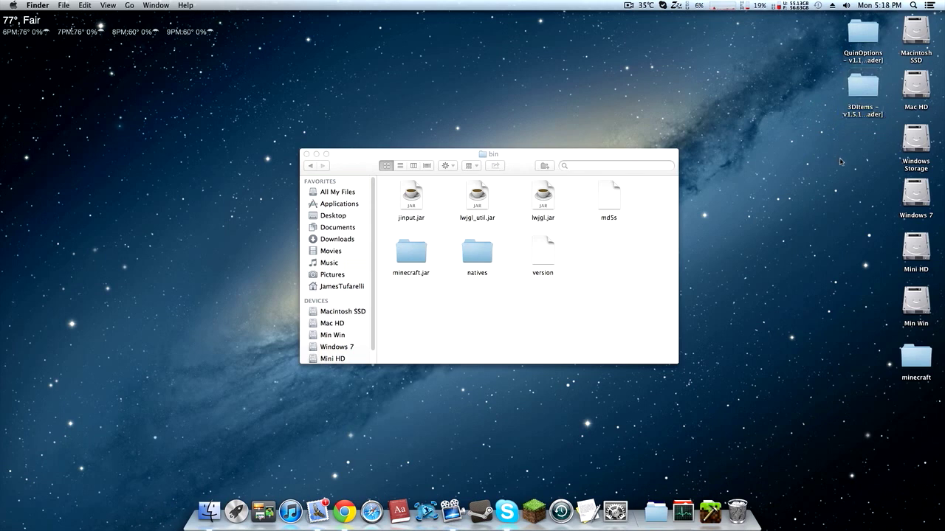
# Step: Compare the contents of the QuinOptions and 3DItems folders, including their quintinity subfolders, and close both windows
pyautogui.doubleClick(859, 29)
pyautogui.doubleClick(862, 86)
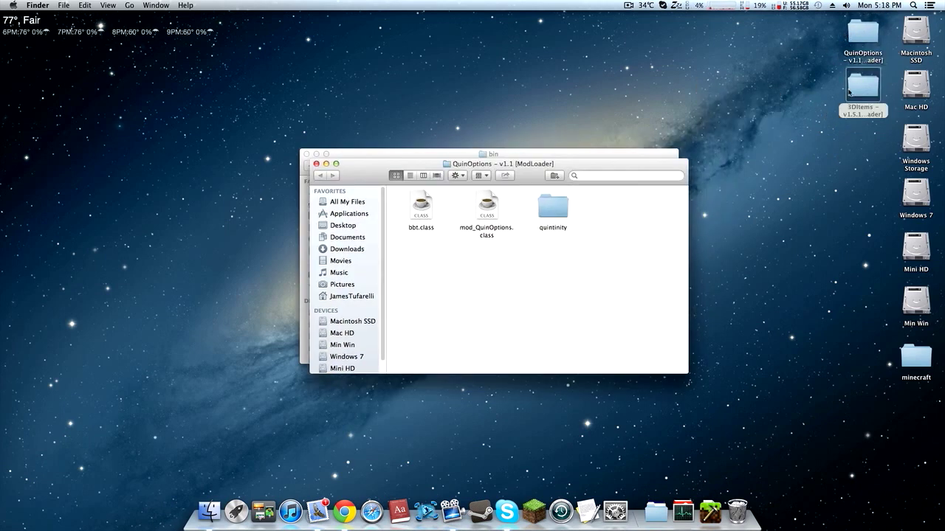
pyautogui.moveTo(579, 184); pyautogui.dragTo(570, 271)
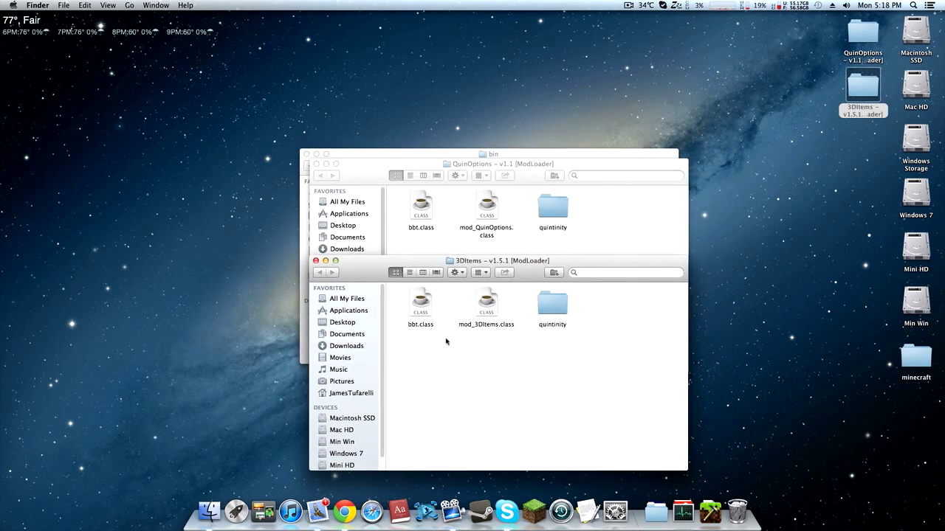
pyautogui.moveTo(582, 325); pyautogui.dragTo(487, 372)
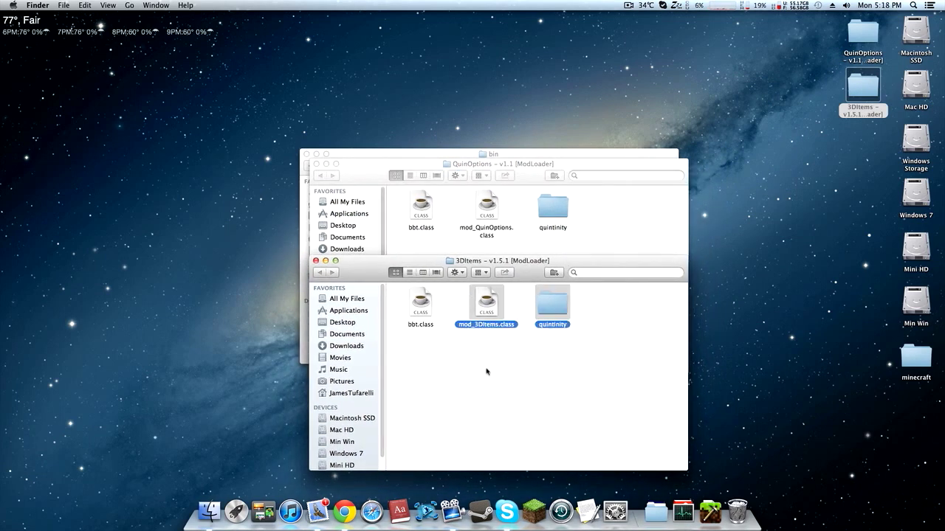
pyautogui.click(505, 366)
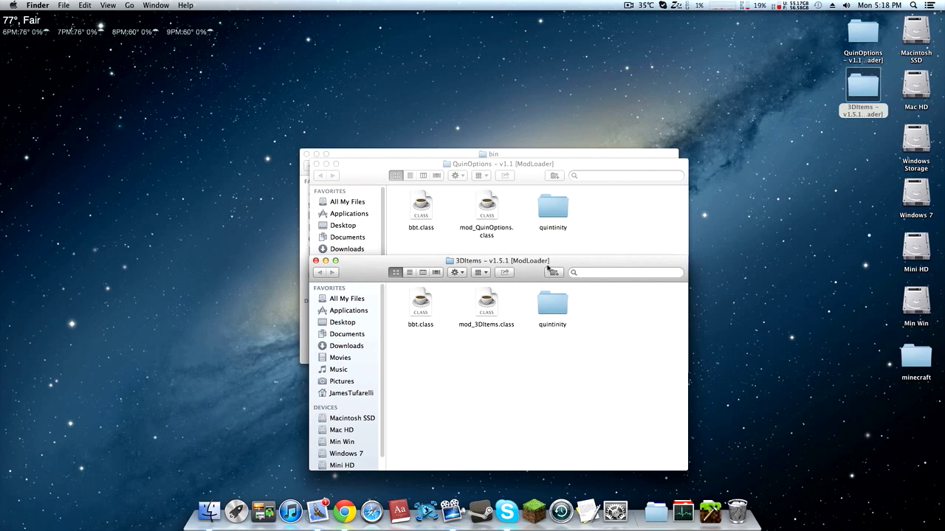
pyautogui.moveTo(548, 268); pyautogui.dragTo(544, 291)
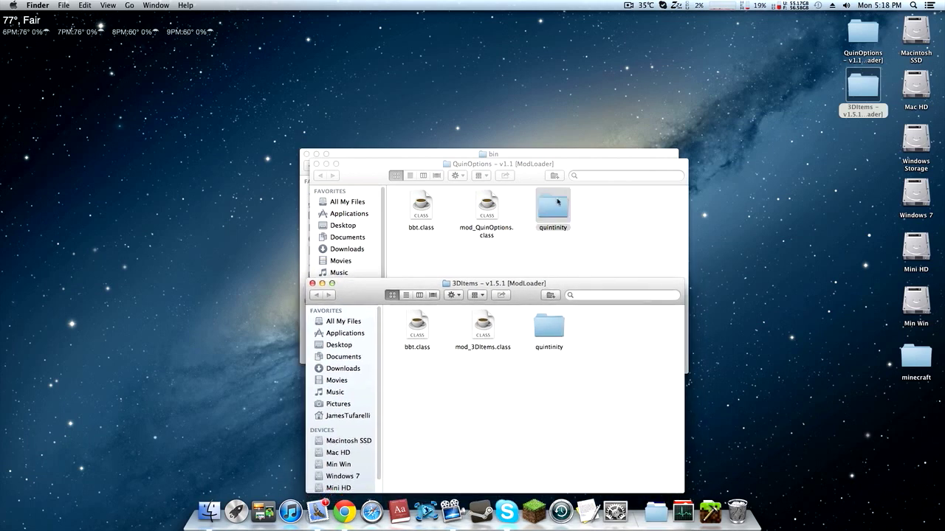
pyautogui.doubleClick(555, 207)
pyautogui.click(527, 378)
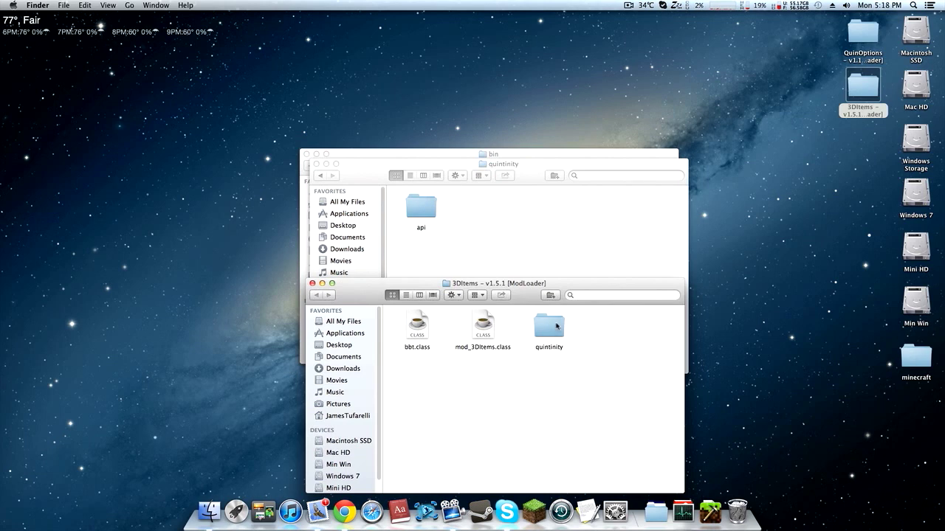
pyautogui.doubleClick(557, 326)
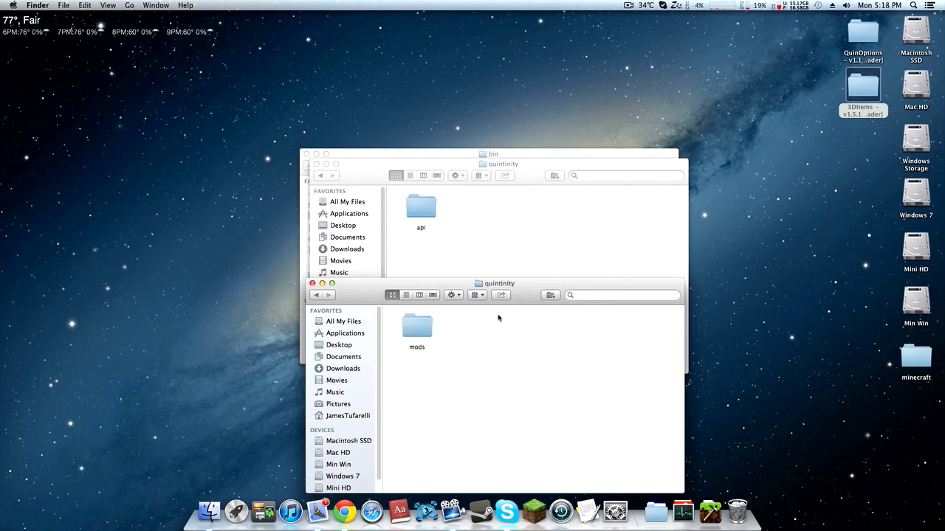
pyautogui.click(477, 224)
pyautogui.moveTo(321, 168); pyautogui.dragTo(400, 241)
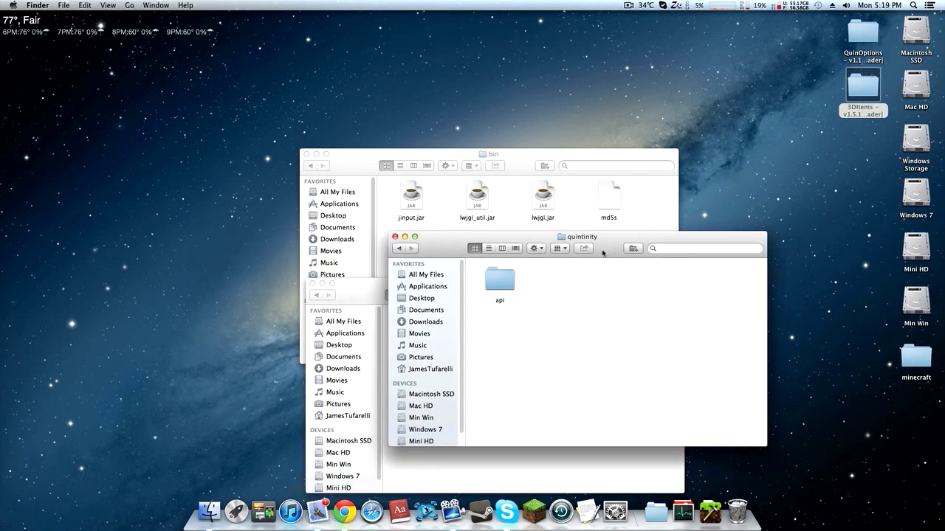
pyautogui.click(395, 237)
pyautogui.click(313, 283)
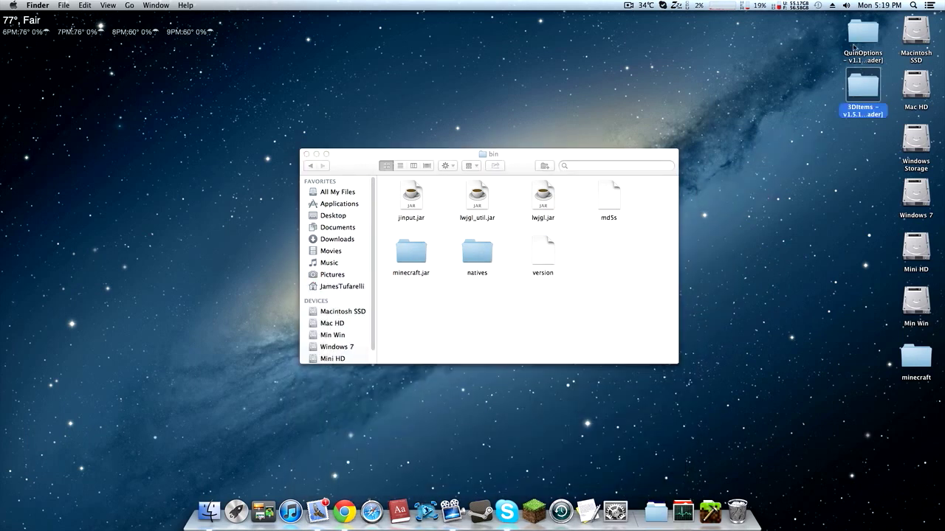
# Step: Move the api folder from the QuinOptions quintinity folder into the 3DItems quintinity folder and close both windows
pyautogui.click(853, 129)
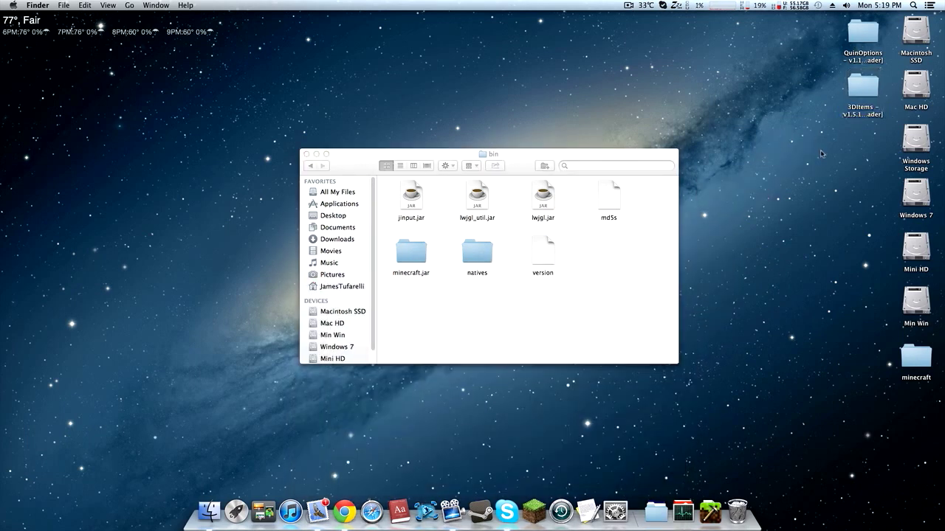
pyautogui.doubleClick(860, 92)
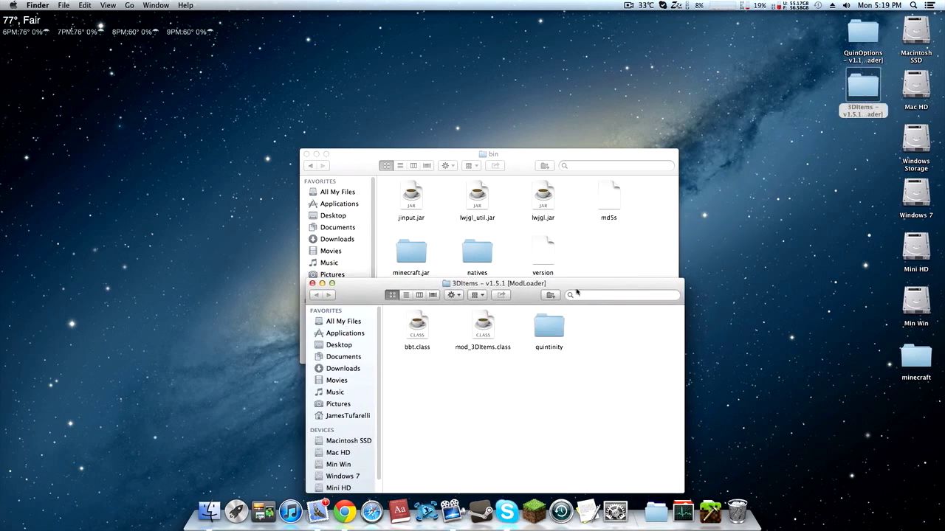
pyautogui.doubleClick(860, 41)
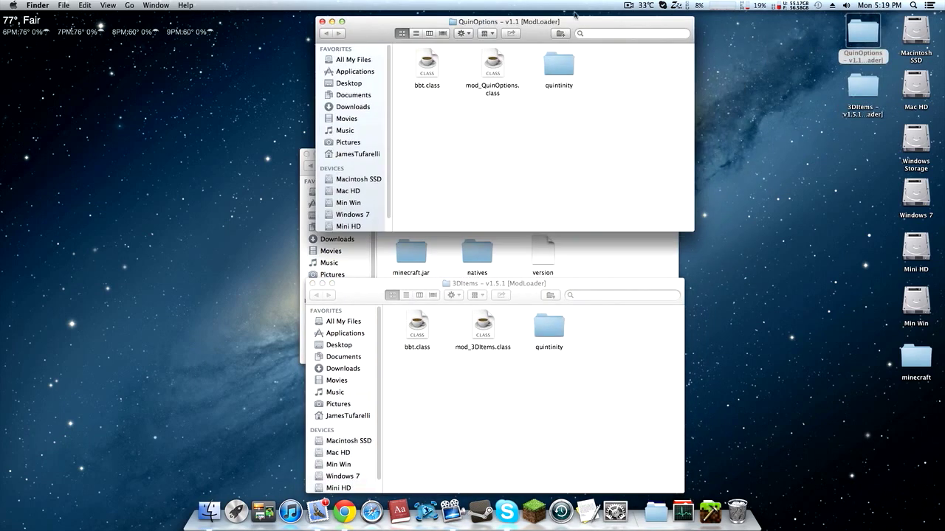
pyautogui.moveTo(574, 14); pyautogui.dragTo(405, 55)
pyautogui.doubleClick(398, 107)
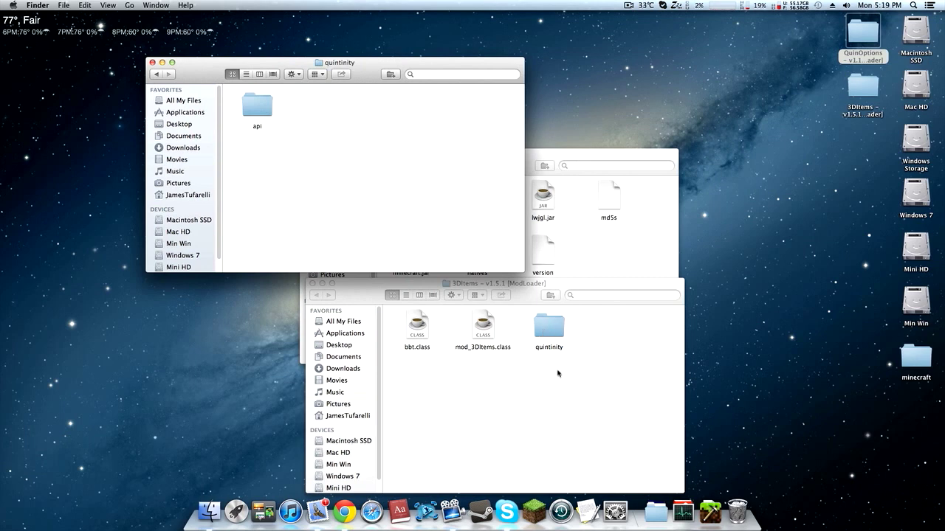
pyautogui.click(557, 374)
pyautogui.doubleClick(550, 328)
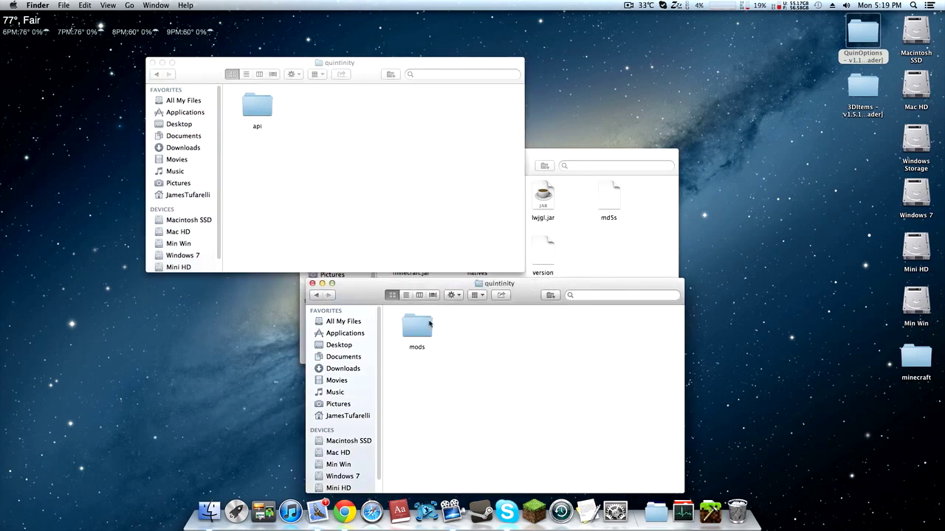
pyautogui.moveTo(262, 123); pyautogui.dragTo(456, 340)
pyautogui.click(152, 62)
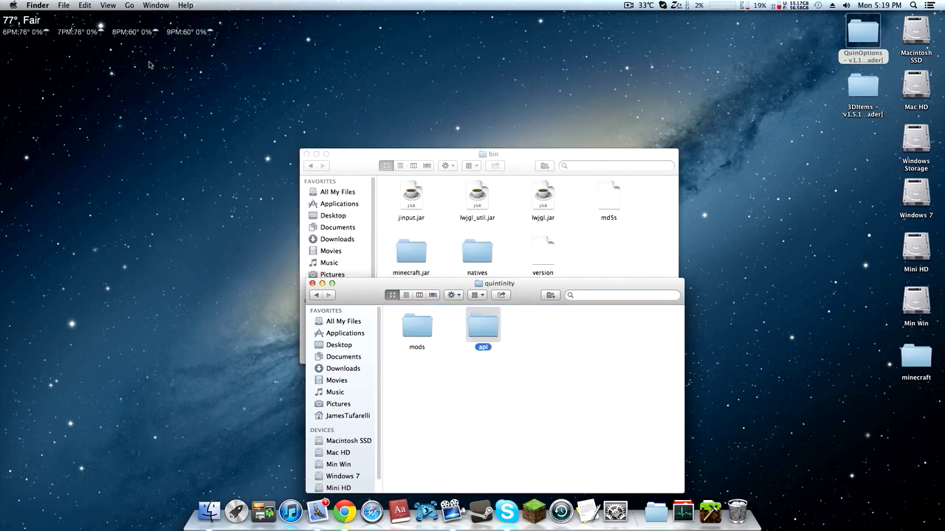
pyautogui.moveTo(347, 296); pyautogui.dragTo(352, 266)
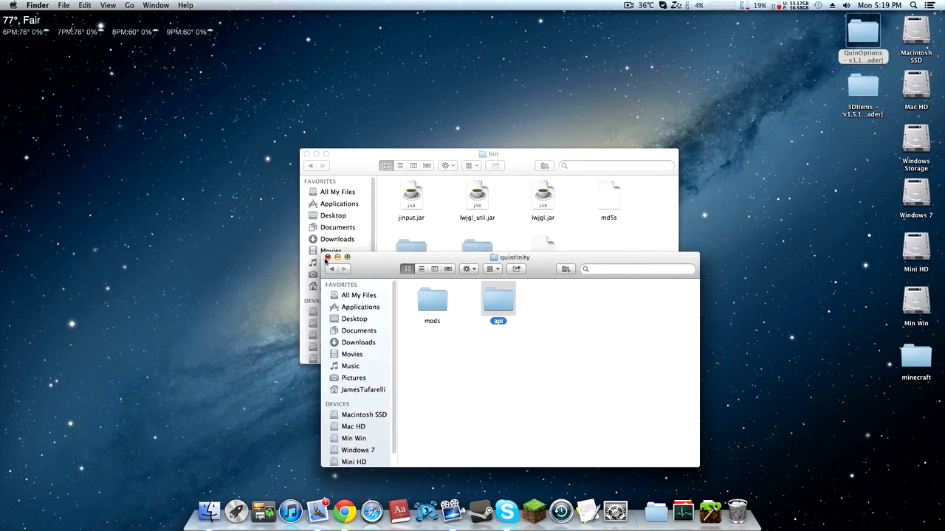
pyautogui.click(328, 257)
# Step: Reopen the QuinOptions folder beside the bin window and move its emptied quintinity folder to the Trash
pyautogui.click(805, 51)
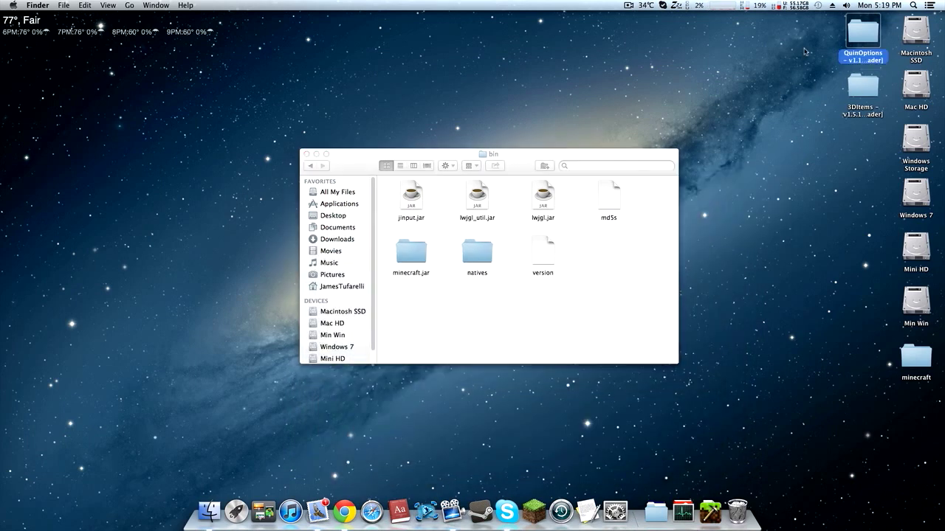
pyautogui.press('super+o')
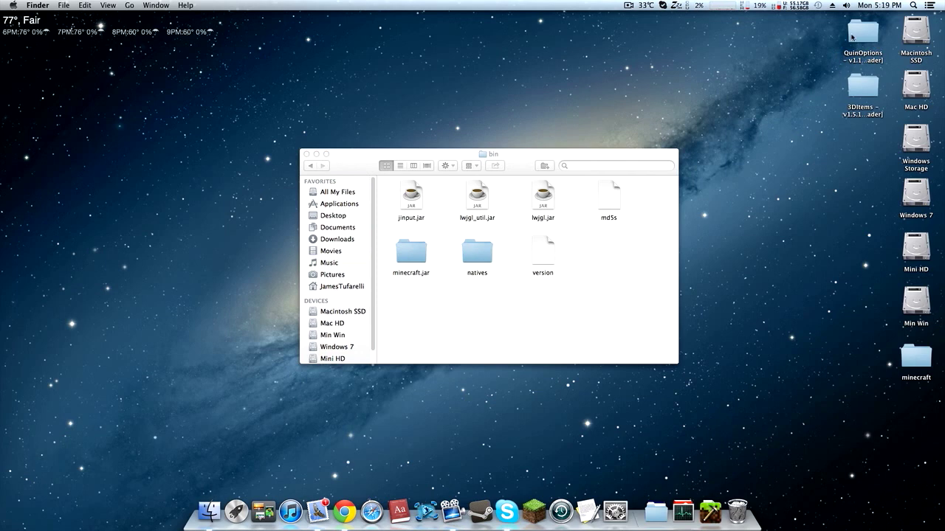
pyautogui.moveTo(557, 101); pyautogui.dragTo(824, 176)
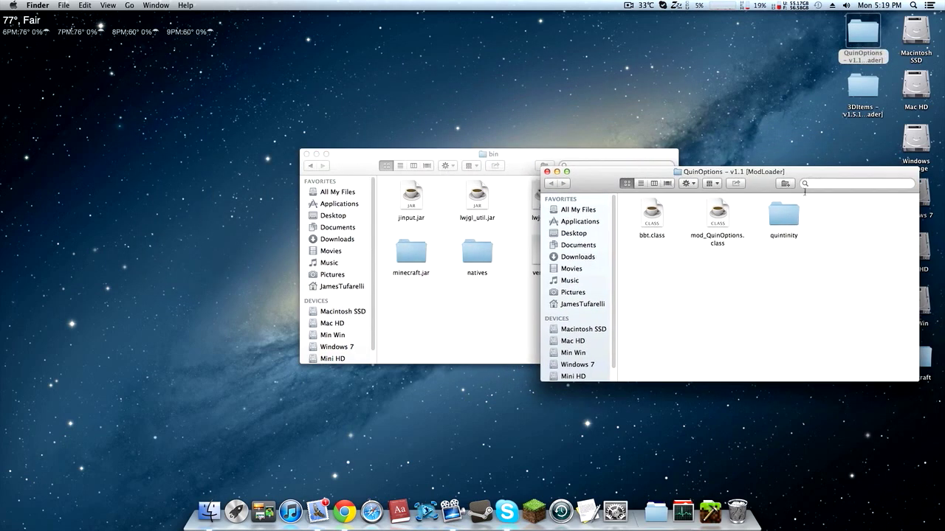
pyautogui.doubleClick(784, 214)
pyautogui.click(551, 184)
pyautogui.doubleClick(784, 214)
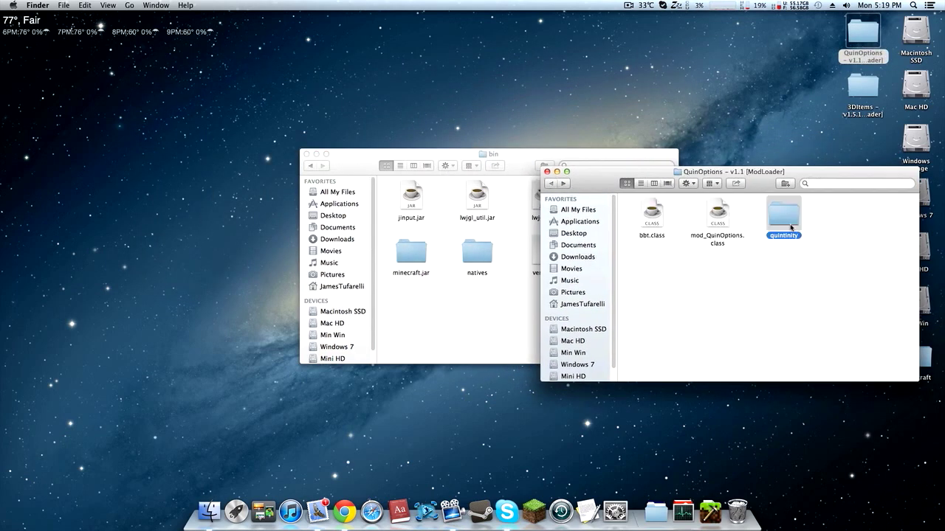
pyautogui.click(552, 184)
pyautogui.moveTo(784, 214); pyautogui.dragTo(738, 509)
# Step: Move bbt.class and mod_QuinOptions.class into the minecraft.jar folder, replacing the existing item, and close the QuinOptions window
pyautogui.moveTo(780, 239); pyautogui.dragTo(411, 253)
pyautogui.click(613, 180)
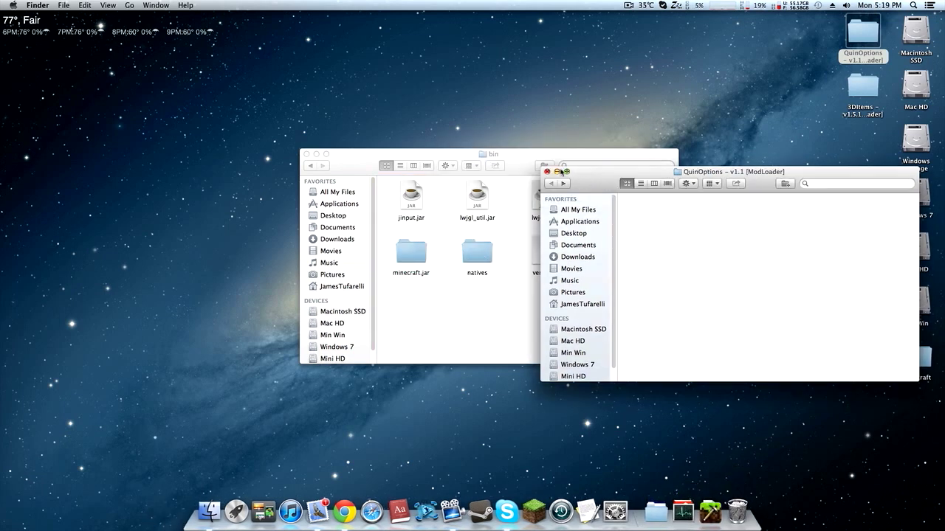
pyautogui.click(546, 172)
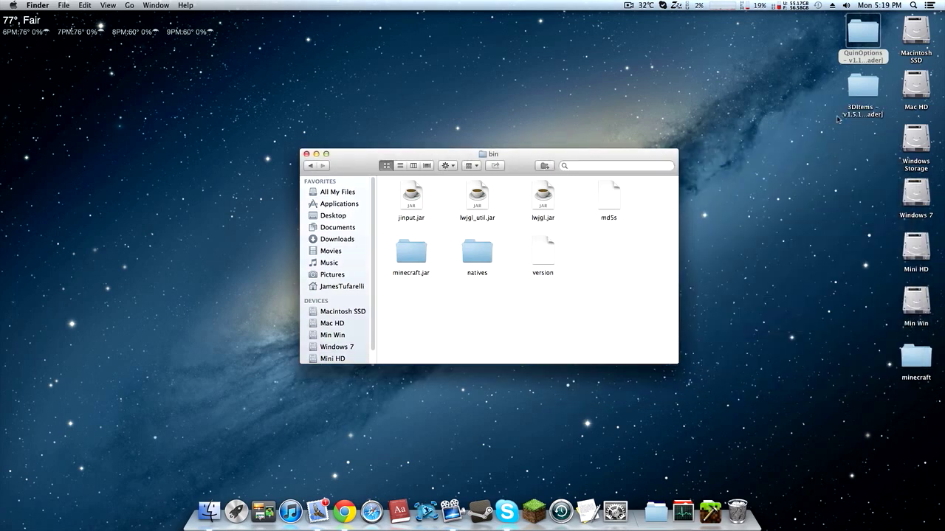
# Step: Move bbt.class, mod_3DItems.class and the quintinity folder from 3DItems into the minecraft.jar folder, replacing bbt.class, and close the 3DItems window
pyautogui.doubleClick(863, 87)
pyautogui.moveTo(522, 287); pyautogui.dragTo(695, 233)
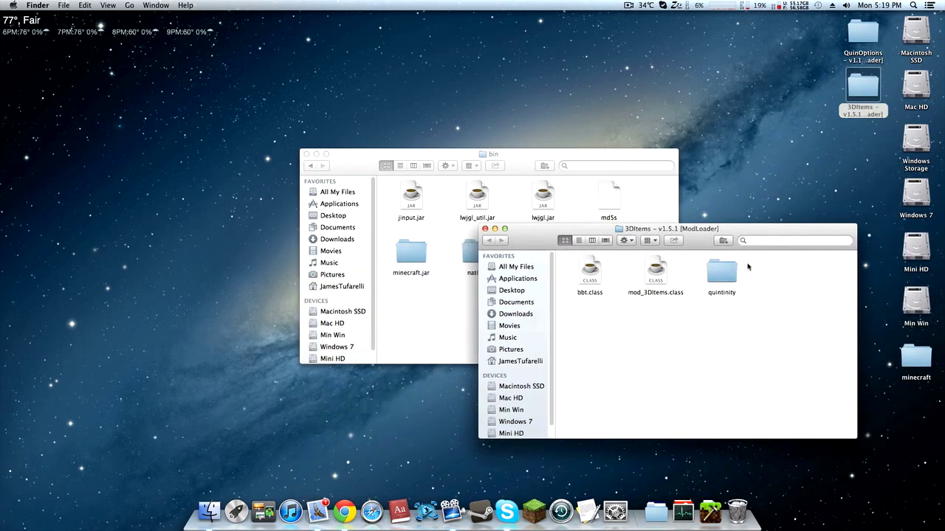
pyautogui.moveTo(783, 284); pyautogui.dragTo(407, 258)
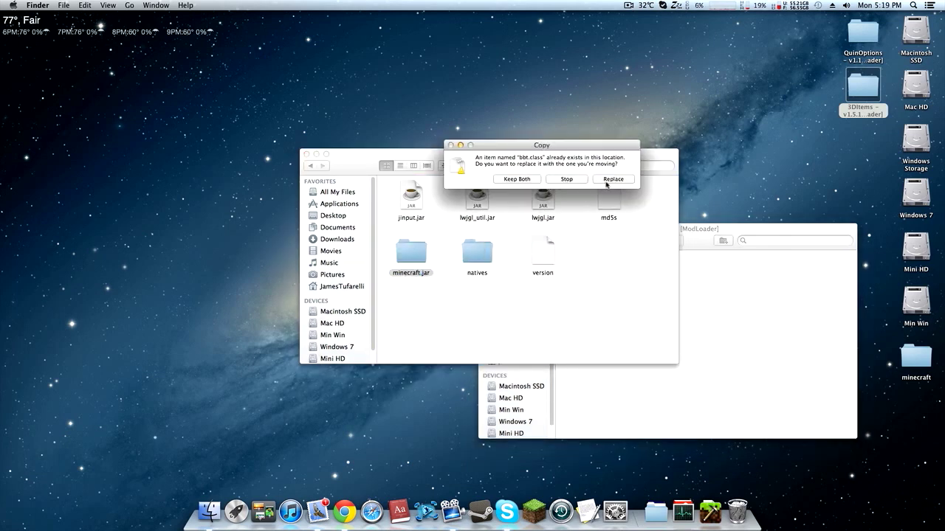
pyautogui.click(612, 180)
pyautogui.click(691, 232)
pyautogui.click(487, 233)
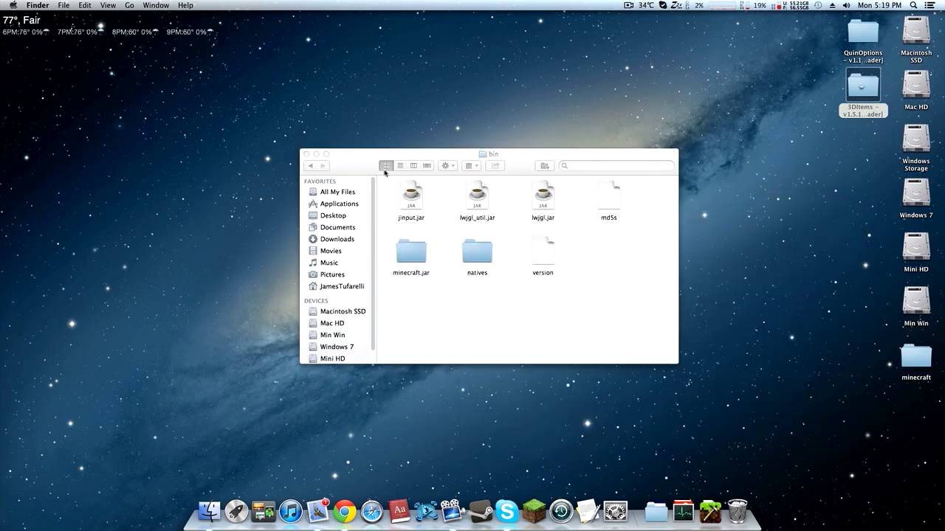
# Step: Close the bin window and move the QuinOptions and 3DItems folders from the desktop to the Trash
pyautogui.click(307, 154)
pyautogui.click(826, 162)
pyautogui.moveTo(828, 180); pyautogui.dragTo(737, 508)
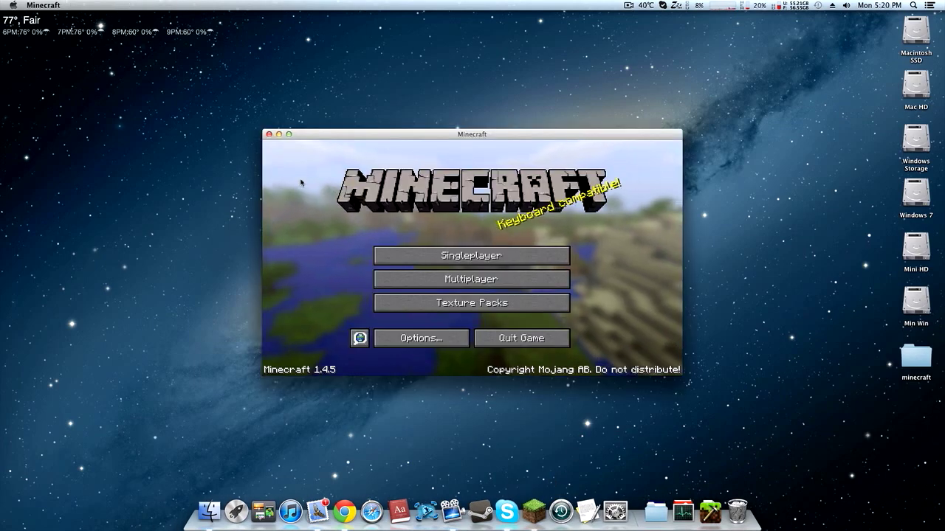
# Step: Enlarge the Minecraft game window to fill the screen
pyautogui.click(289, 135)
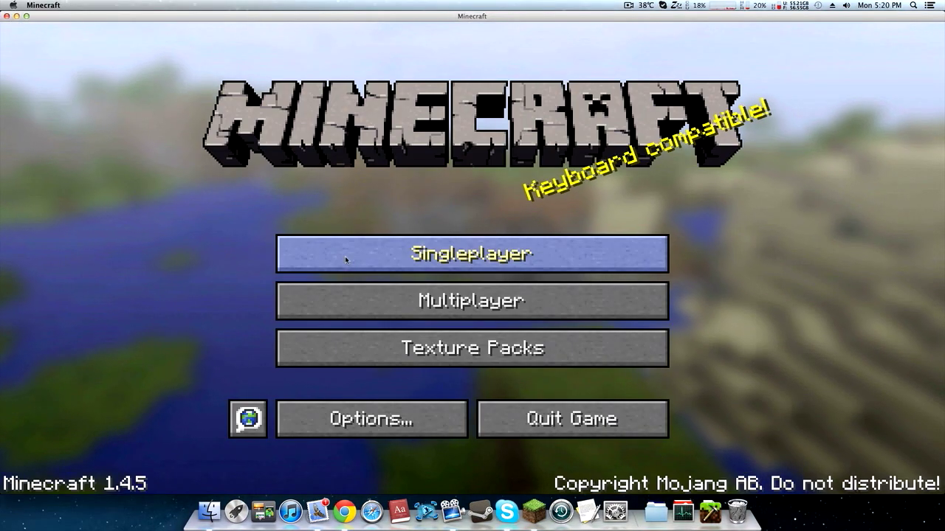
# Step: Load the saved singleplayer world, then drop the pickaxe beside the torch and pick it back up
pyautogui.click(345, 256)
pyautogui.doubleClick(311, 235)
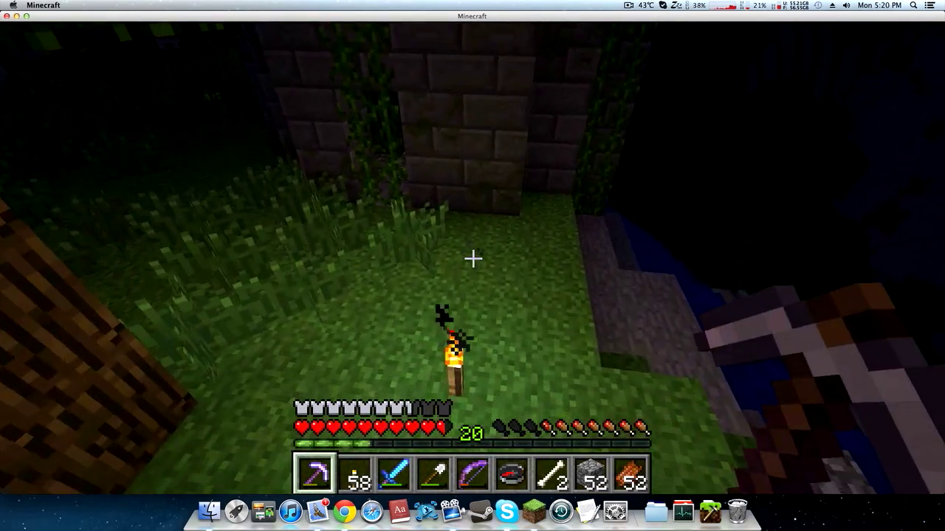
pyautogui.press('q')
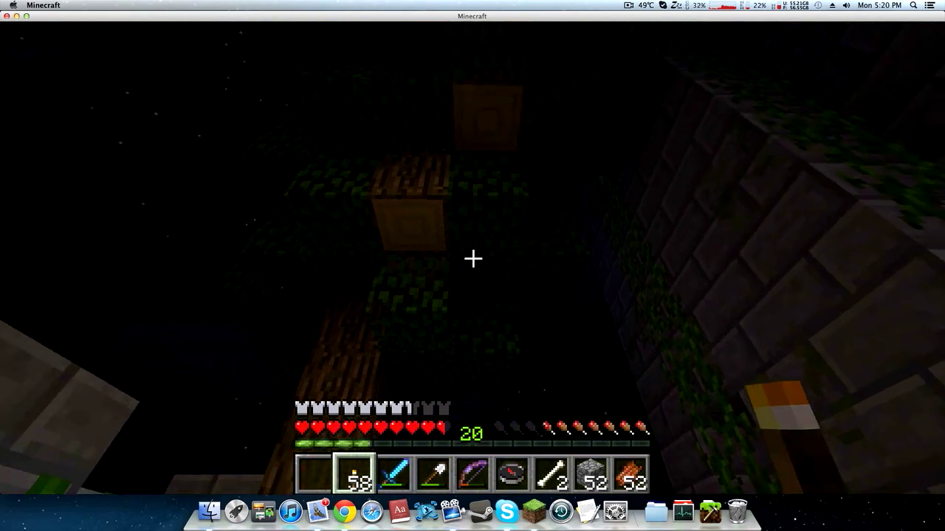
pyautogui.press('3')
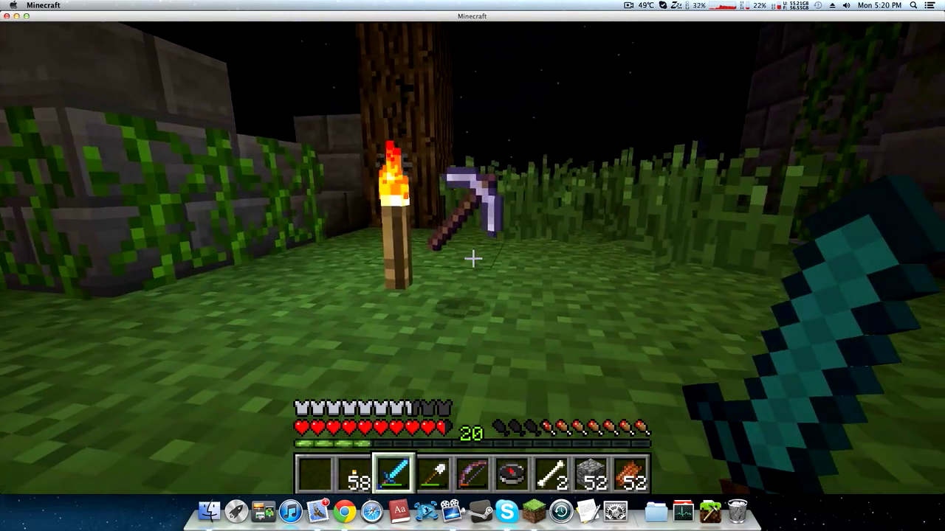
pyautogui.press('w')
pyautogui.press('w')
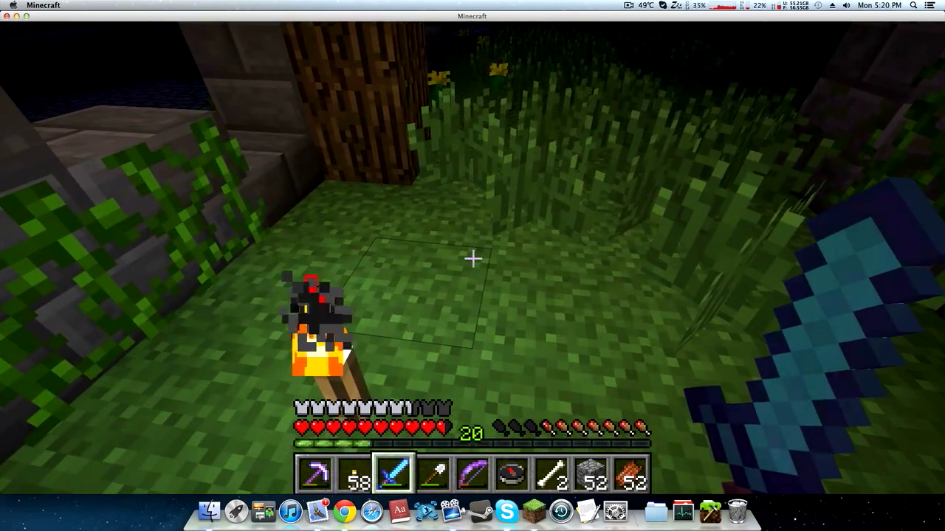
# Step: Drop the diamond sword, bow and compass onto the grass near the torch
pyautogui.press('q')
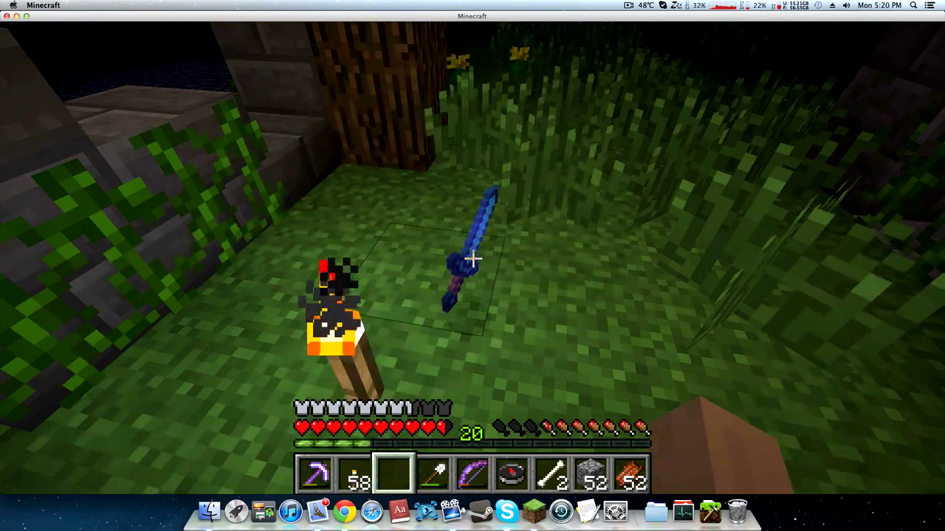
pyautogui.scroll(-2, 473, 258)
pyautogui.press('q')
pyautogui.scroll(-1, 473, 258)
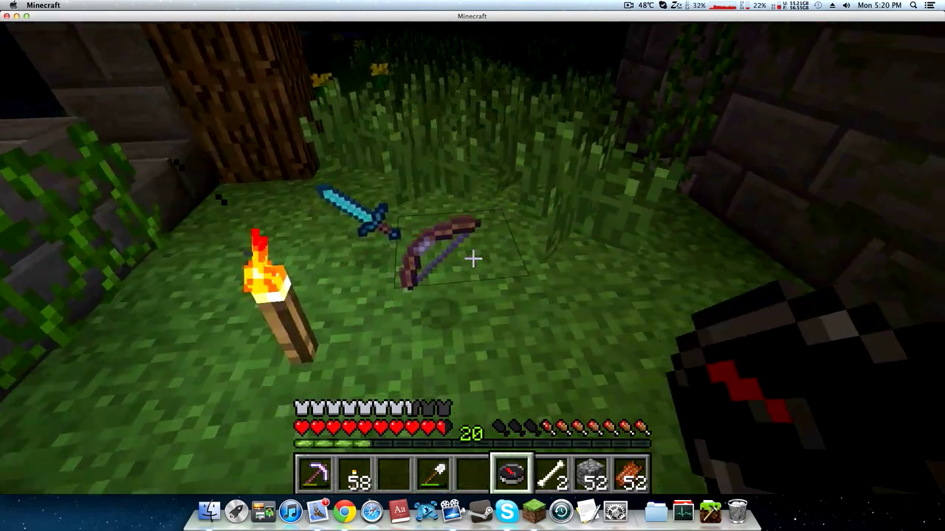
pyautogui.press('q')
pyautogui.press('s')
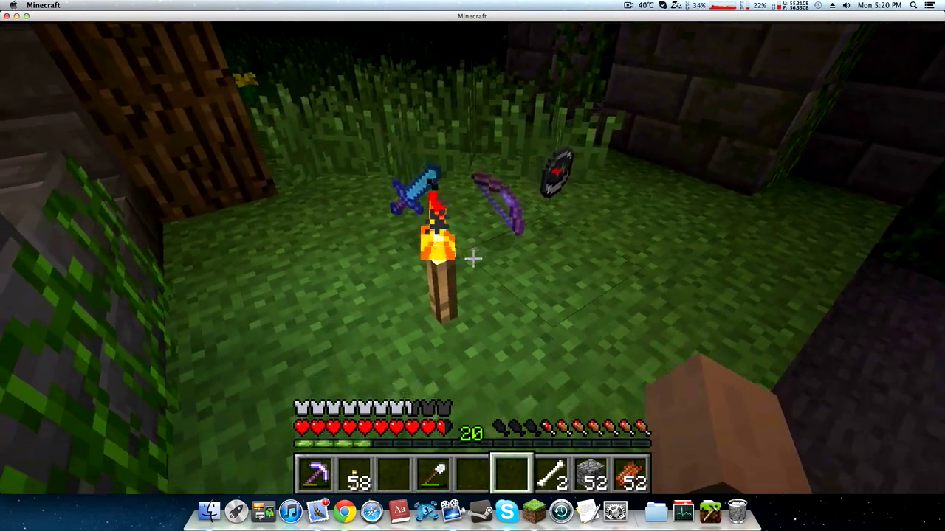
# Step: Throw a torch onto the grass beside the other dropped items and pick the bow back up
pyautogui.click(472, 259)
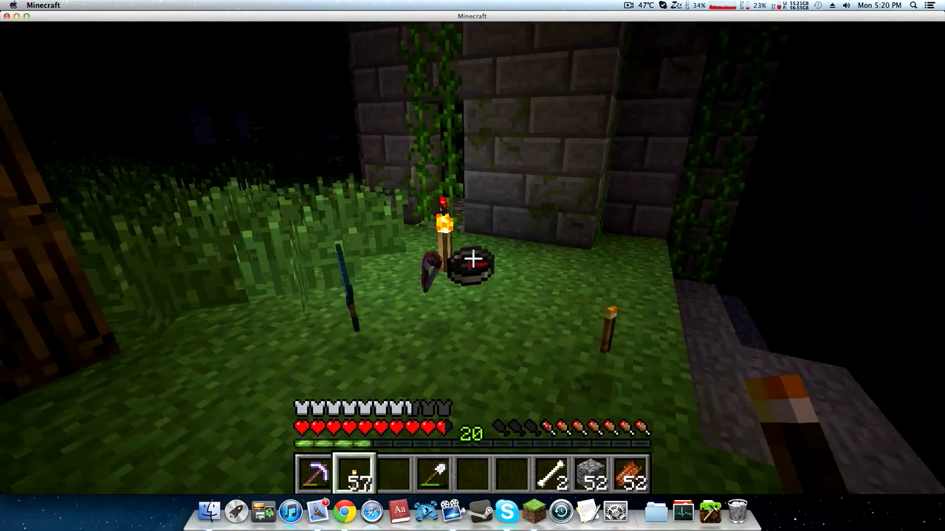
pyautogui.moveTo(472, 258)
pyautogui.press('w')
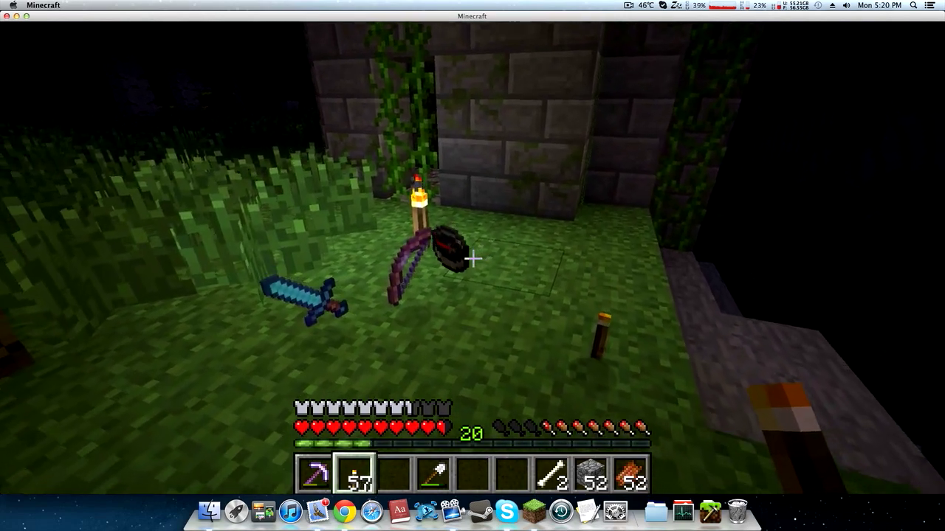
pyautogui.press('w')
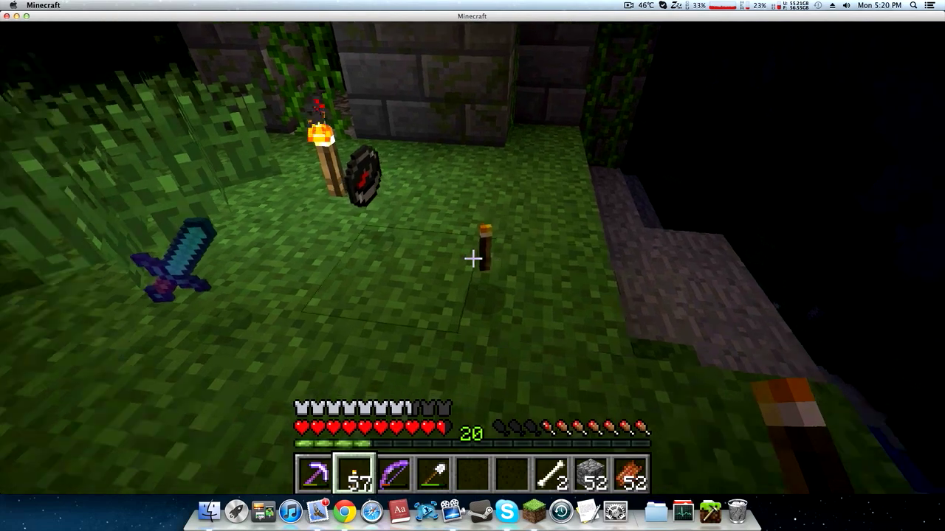
# Step: Drop the pickaxe, the bow and another torch onto the grass beside the sword and compass
pyautogui.press('4')
pyautogui.press('q')
pyautogui.press('4')
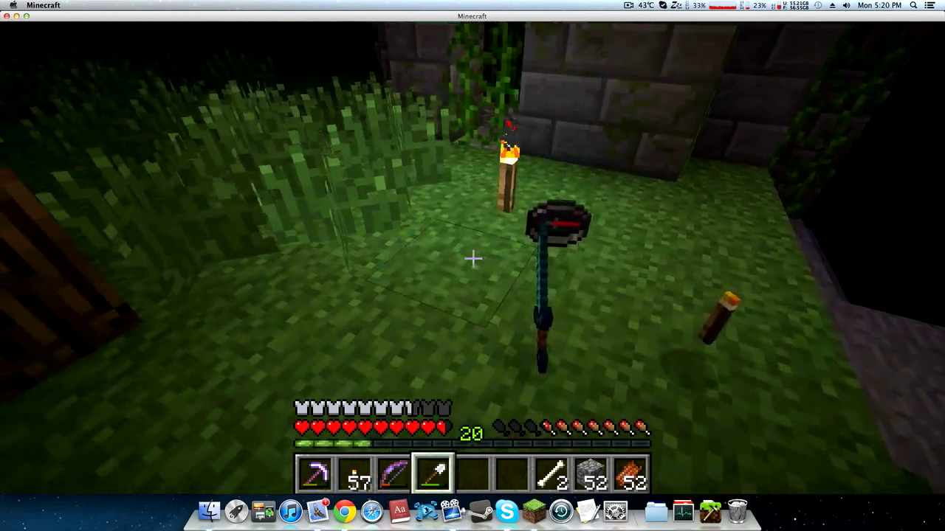
pyautogui.press('1')
pyautogui.press('q')
pyautogui.press('9')
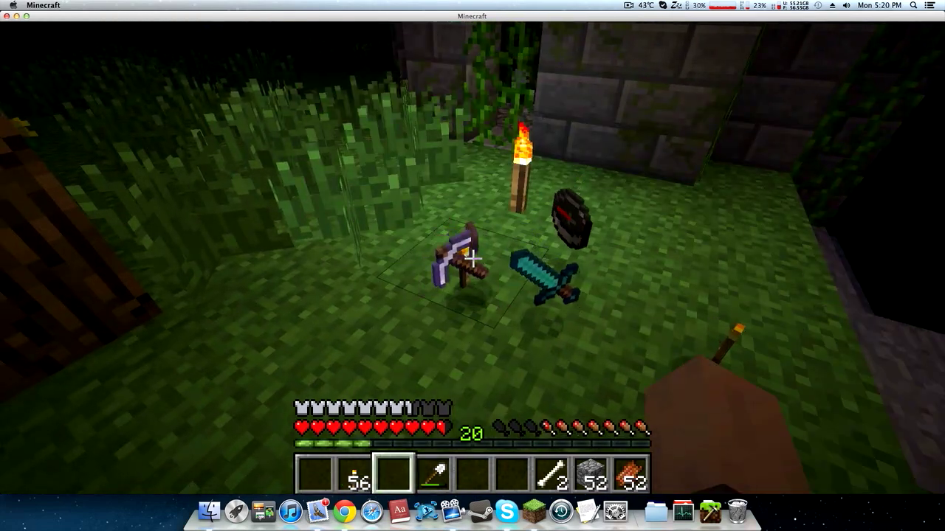
# Step: Collect all the dropped items from the grass and hold the pickaxe
pyautogui.press('w')
pyautogui.press('4')
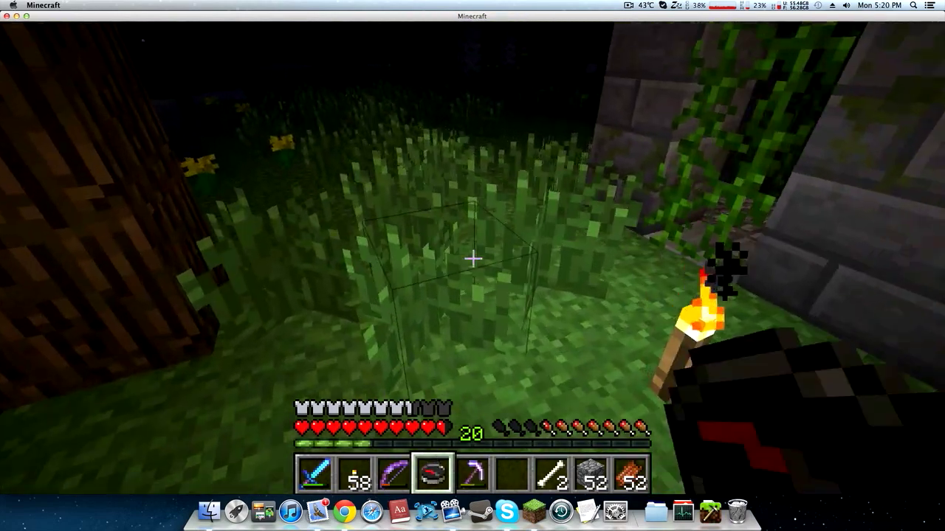
pyautogui.press('5')
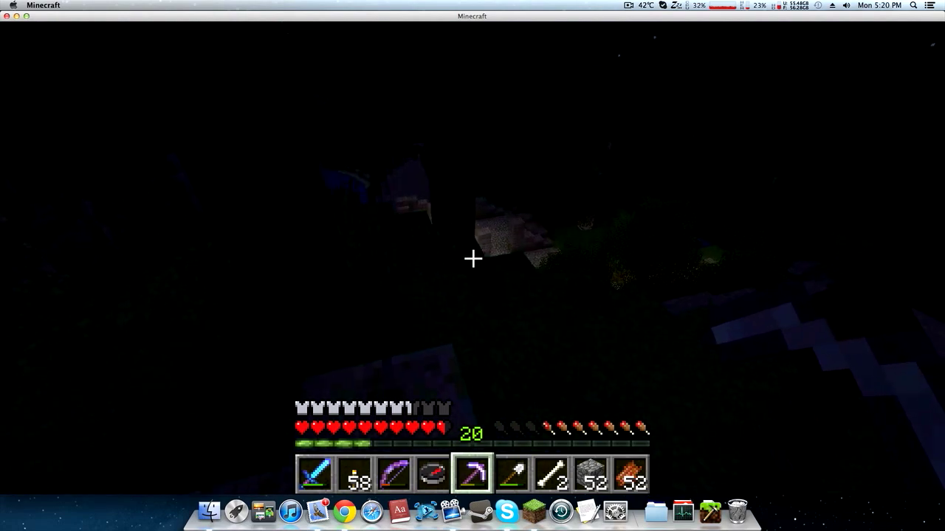
# Step: Attack the spider in the dark and walk back past the ruins to the stone ledge beside the water
pyautogui.click(472, 258)
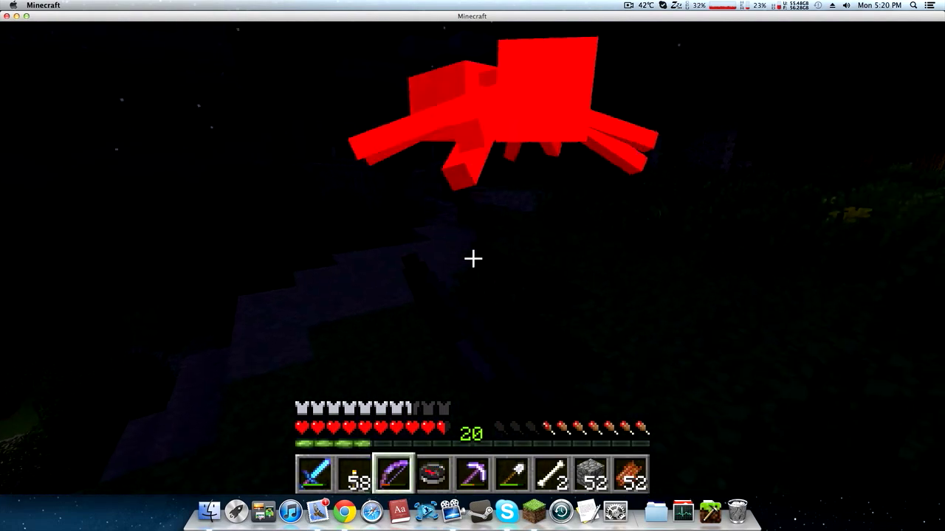
pyautogui.press('3')
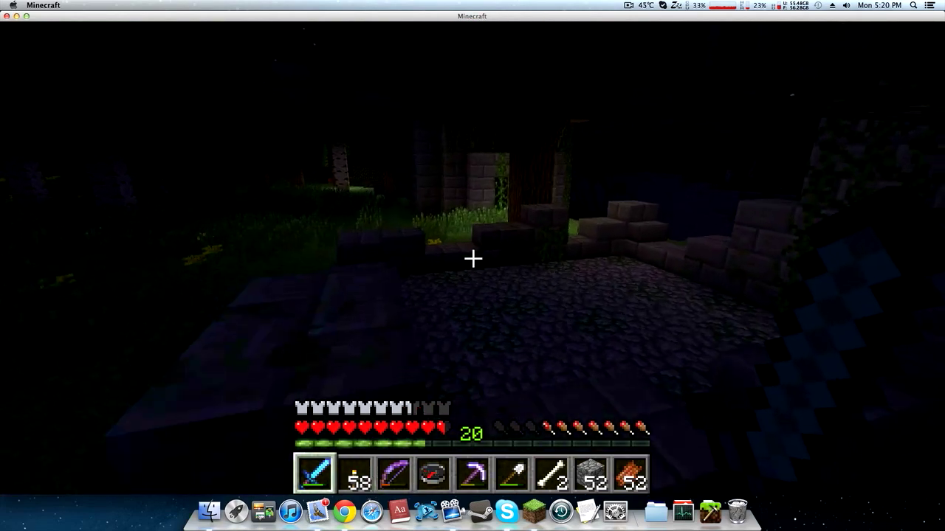
pyautogui.press('w')
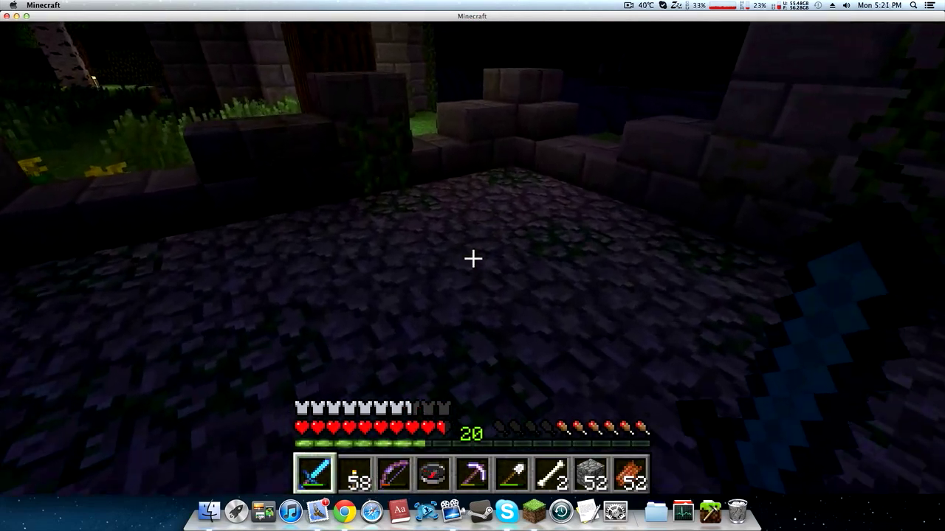
pyautogui.click(472, 258)
pyautogui.press('w')
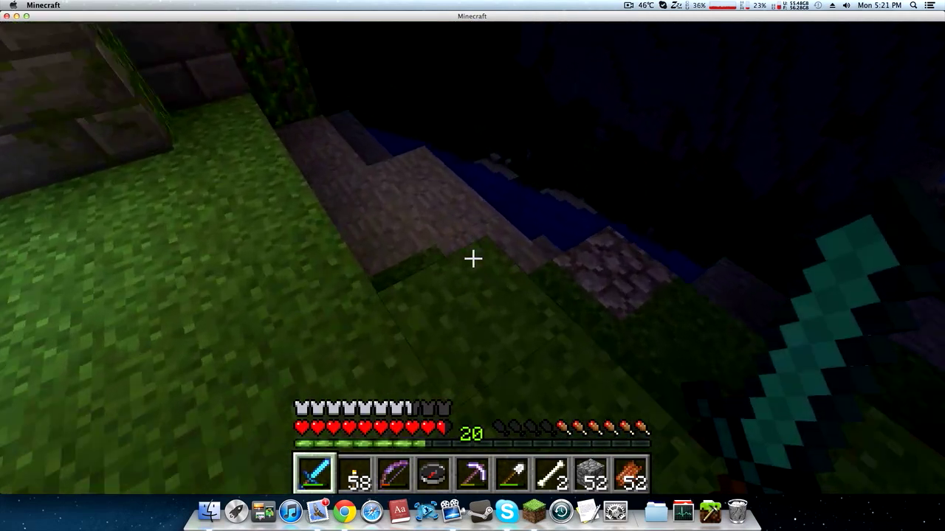
pyautogui.click(472, 258)
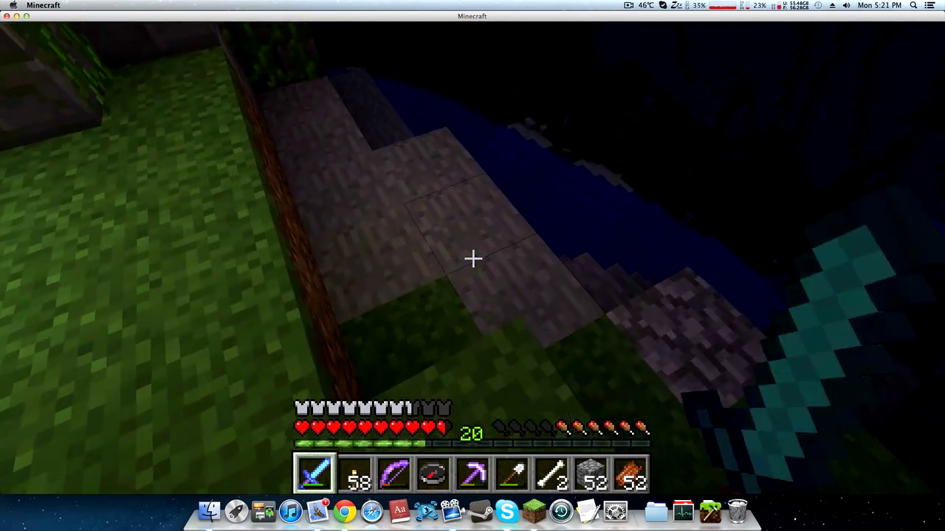
pyautogui.click(472, 258)
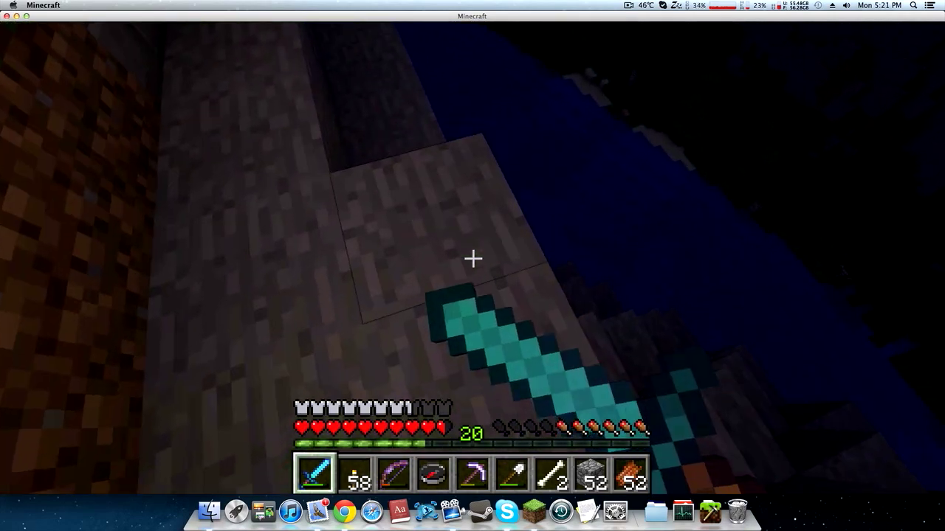
# Step: Mine one block from the stone ledge with the pickaxe and climb back up to the torch-lit grass
pyautogui.press('6')
pyautogui.press('4')
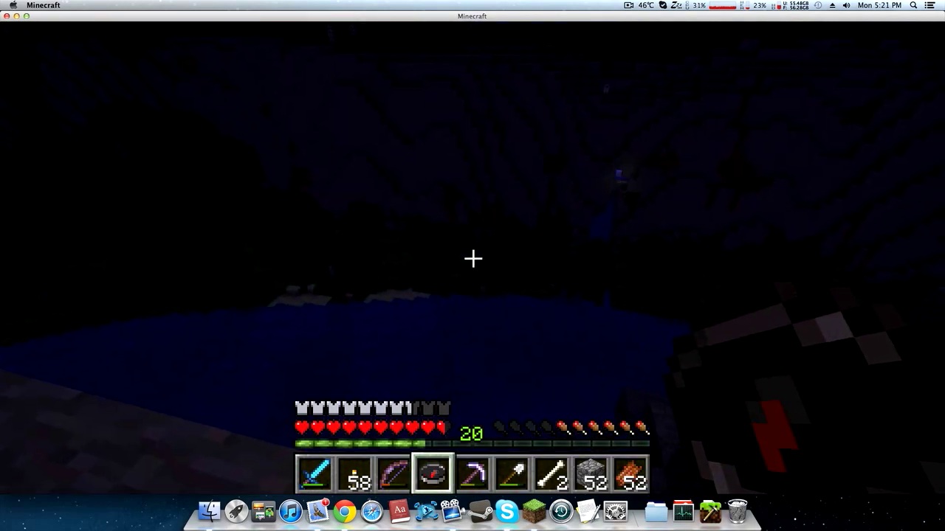
pyautogui.press('5')
pyautogui.click(472, 258)
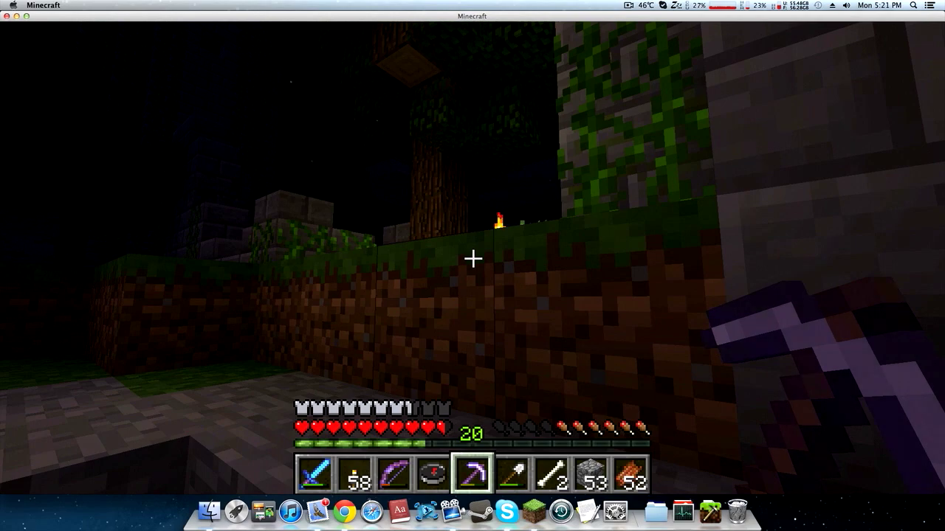
pyautogui.press('w')
pyautogui.press('space')
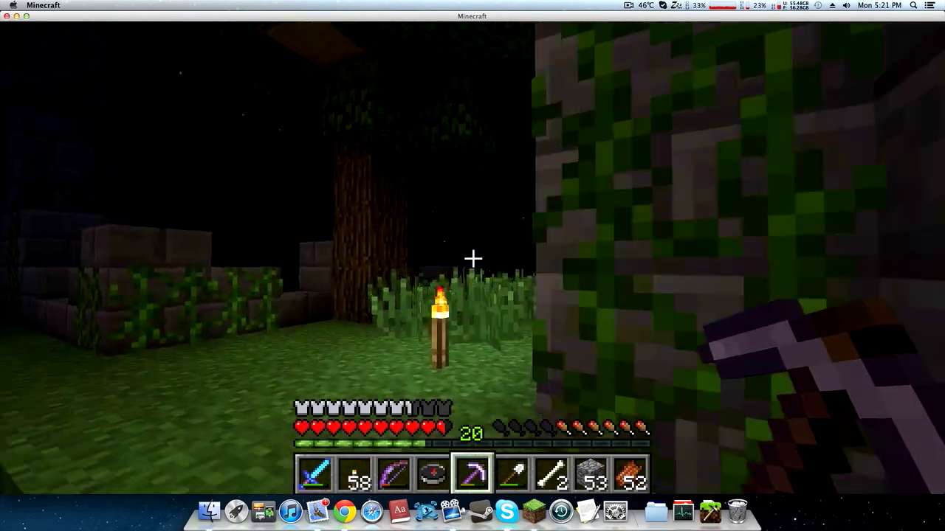